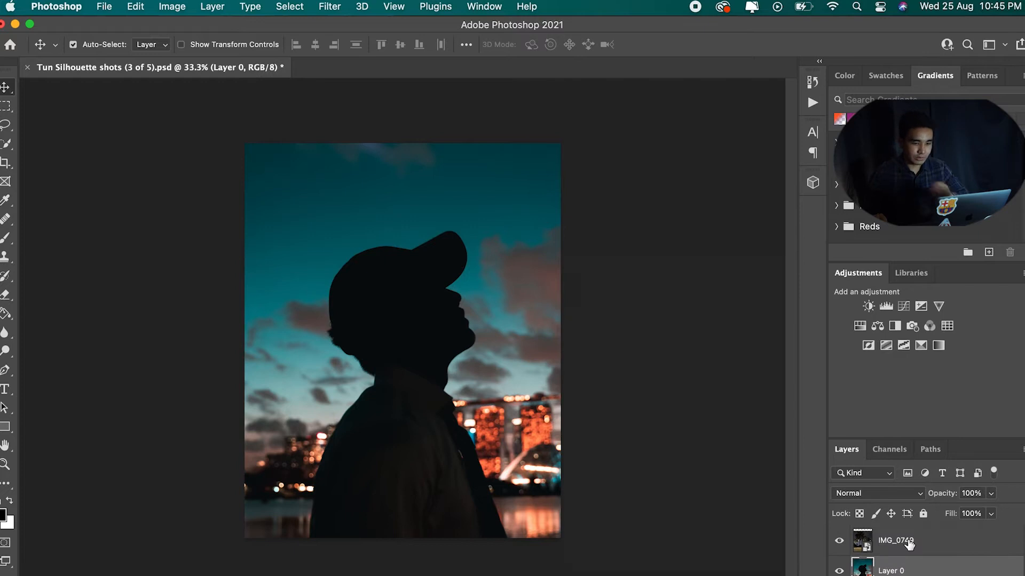
Step: Select Layer 0 and use Select Subject to select the silhouetted person
left_click(928, 566)
left_click(914, 544)
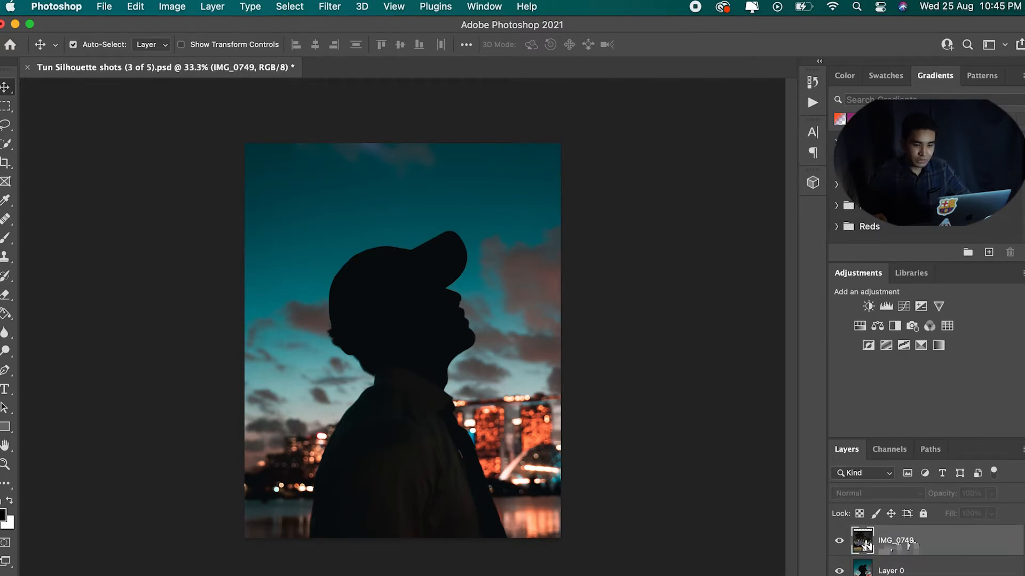
left_click(865, 569)
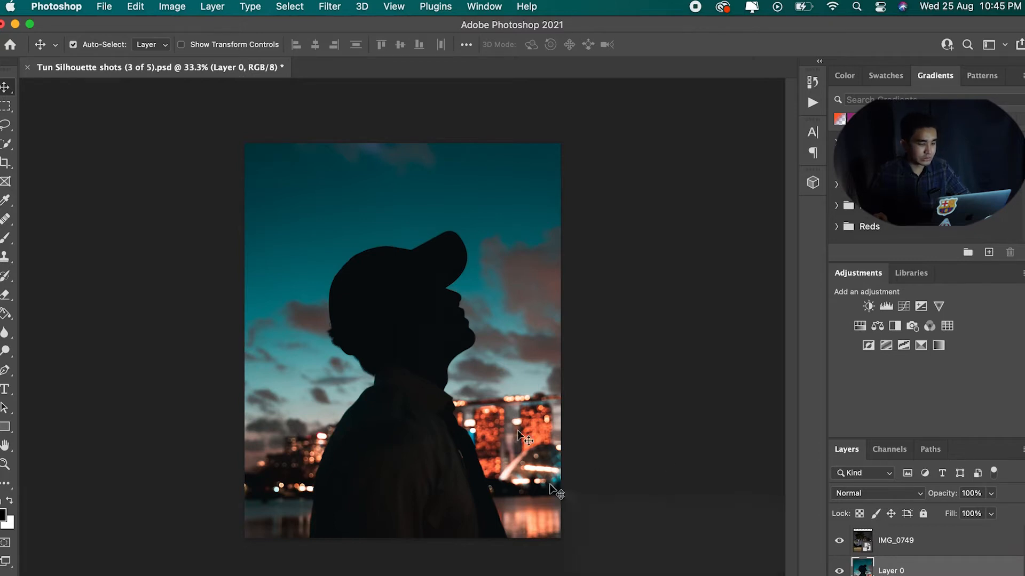
key("z")
key("v")
key("z")
left_click(444, 46)
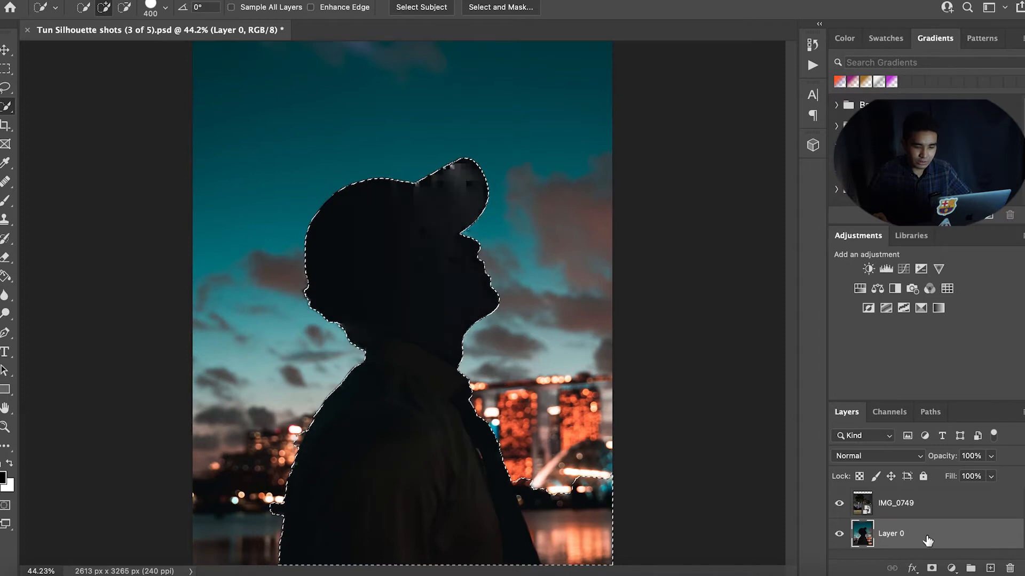
Step: Duplicate Layer 0, name the copy me 2, and add a layer mask from the subject selection
left_click_drag(922, 541, 923, 527)
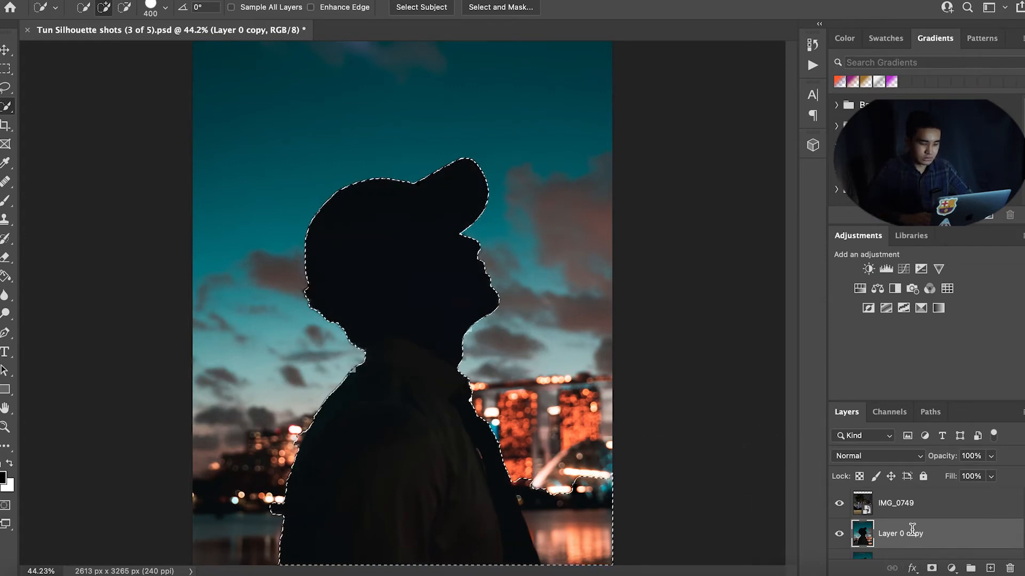
type("2")
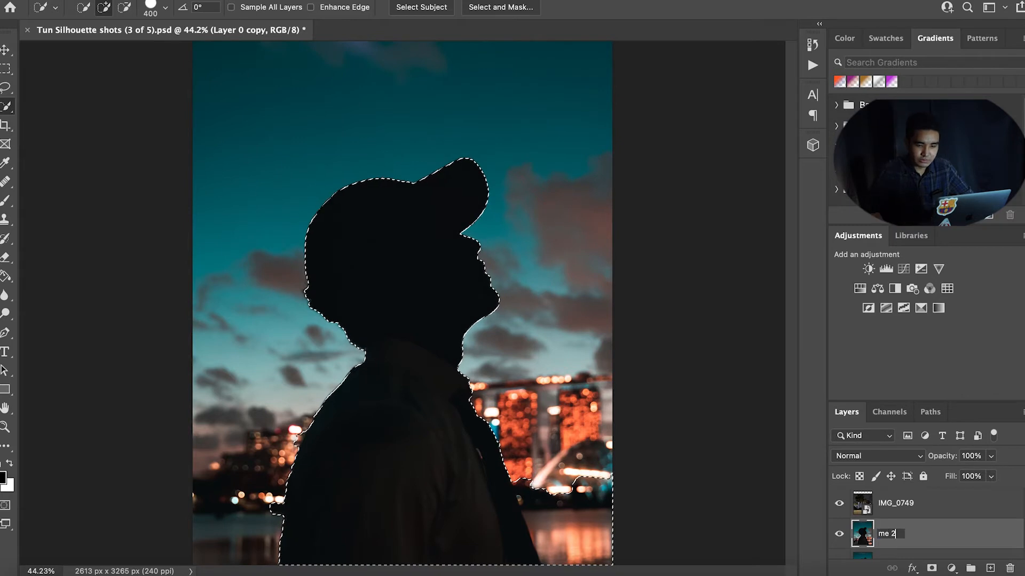
key("Return")
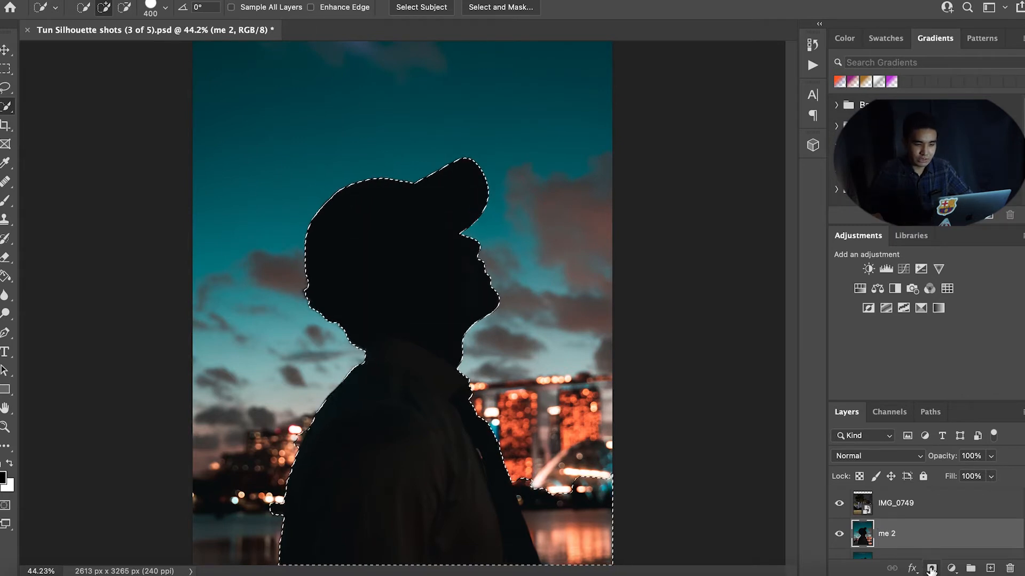
left_click(932, 569)
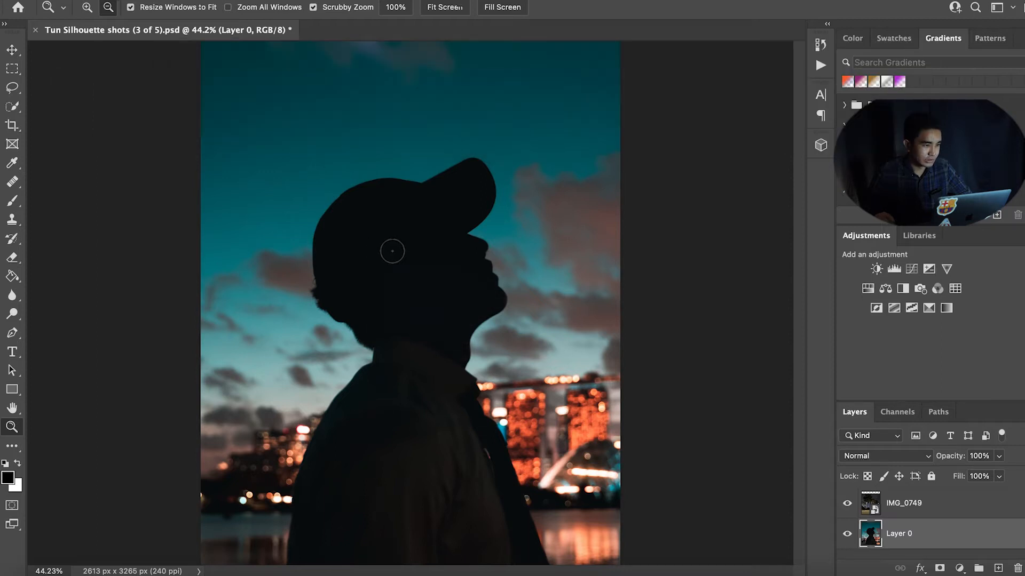
Step: With Layer 0 active, select the person's head and body with the Quick Selection brush at size 400 and add a layer mask
key("w")
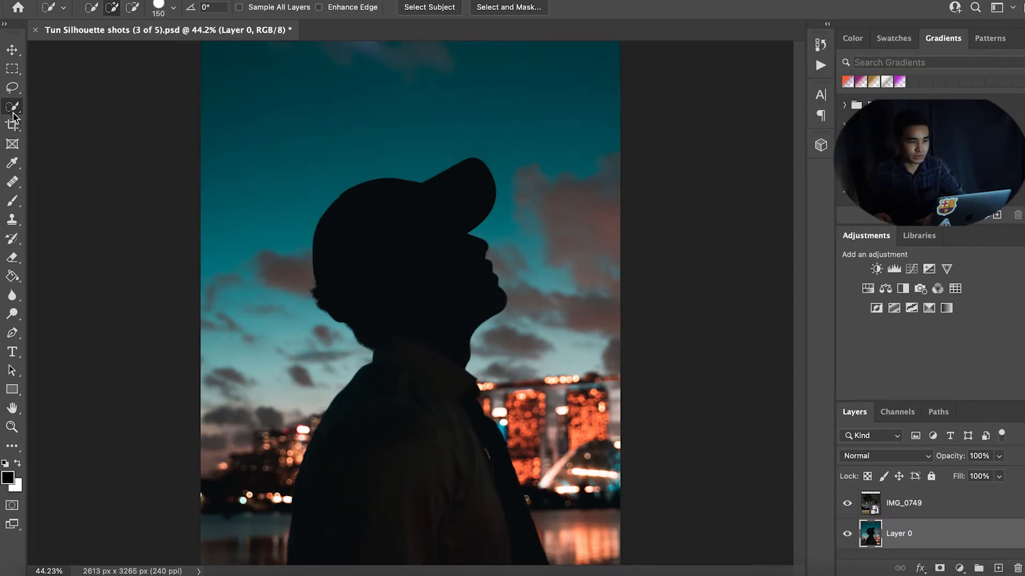
key("bracketright")
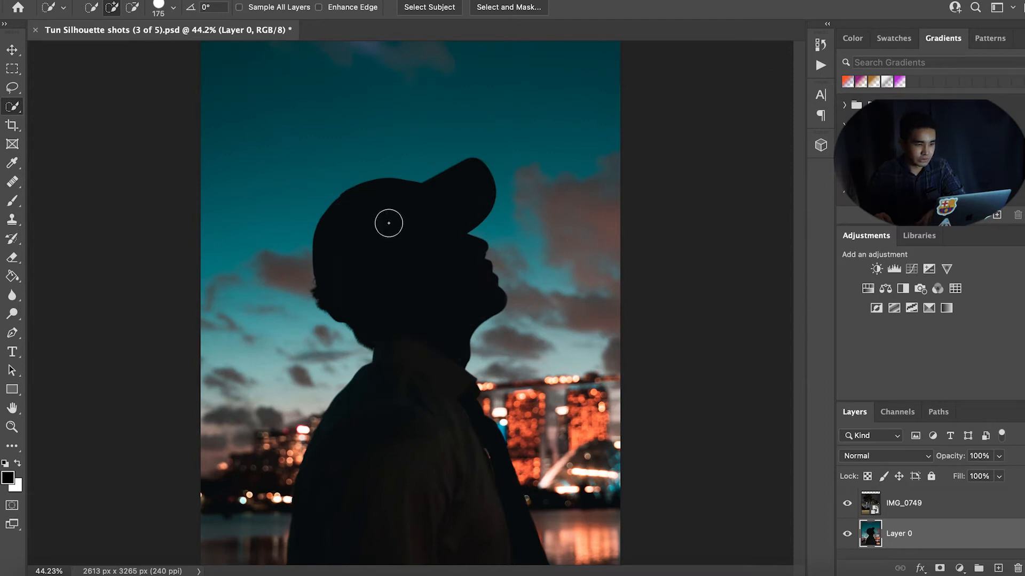
key("bracketleft")
key("bracketleft")
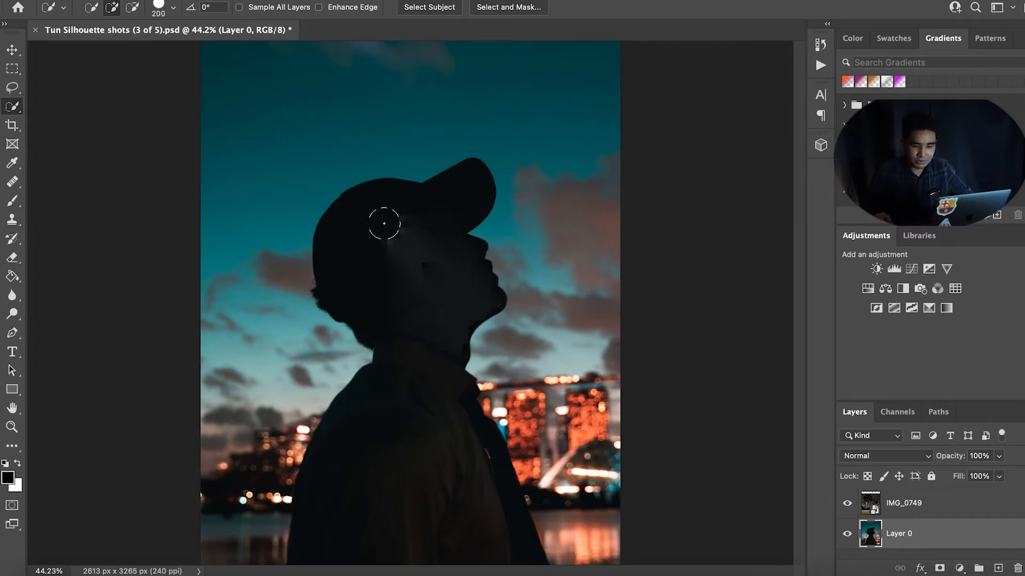
key("bracketright")
key("bracketright")
key("bracketright")
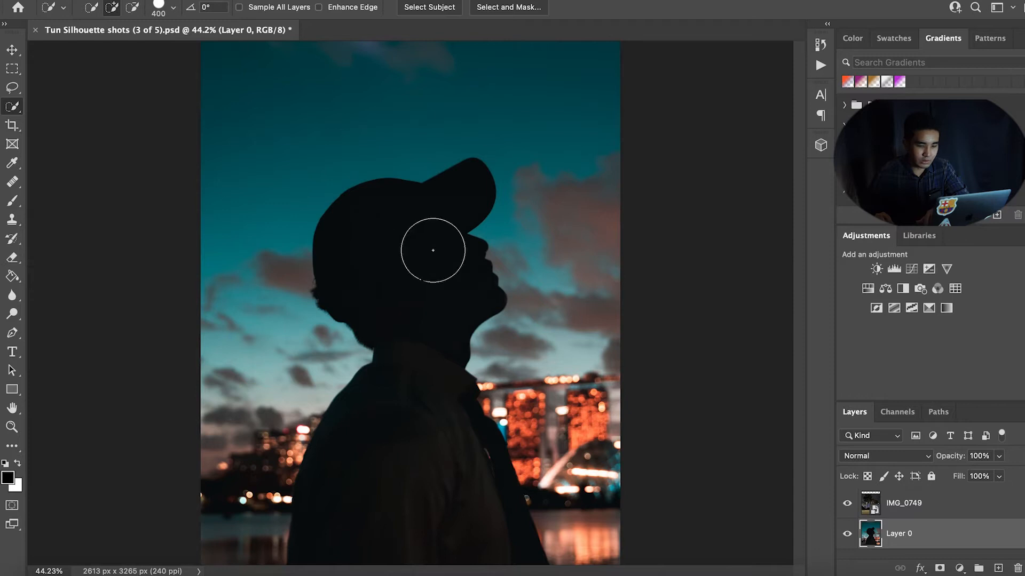
key("bracketleft")
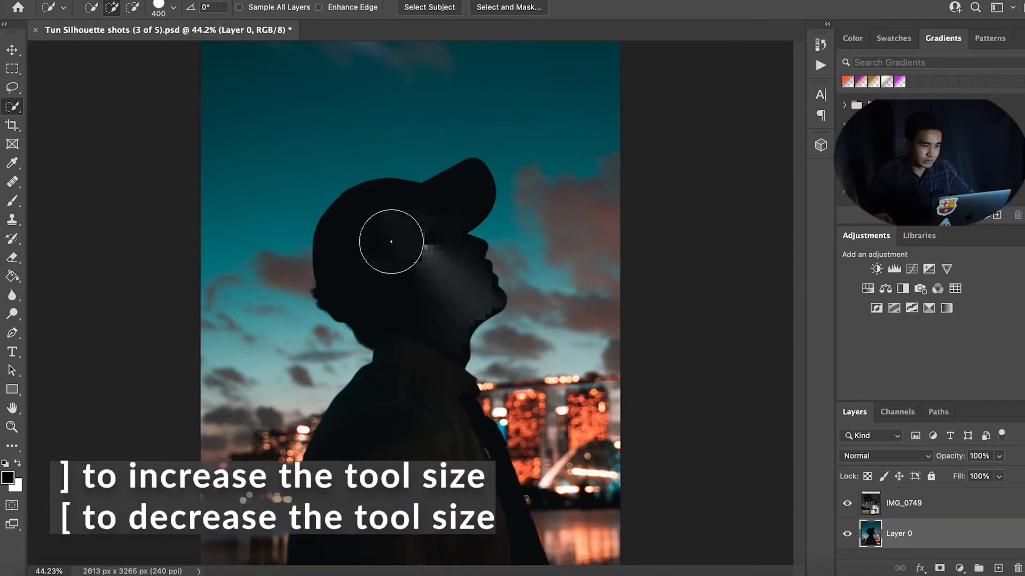
left_click_drag(392, 237, 375, 225)
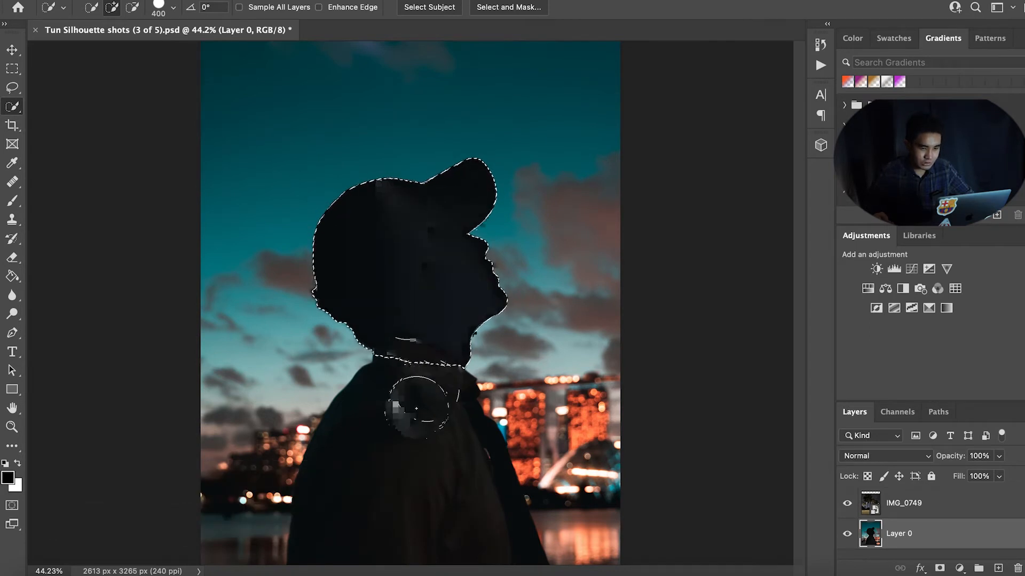
mouse_move(390, 414)
left_mouse_down()
mouse_move(446, 423)
mouse_move(434, 480)
mouse_move(652, 554)
mouse_move(595, 544)
left_mouse_up()
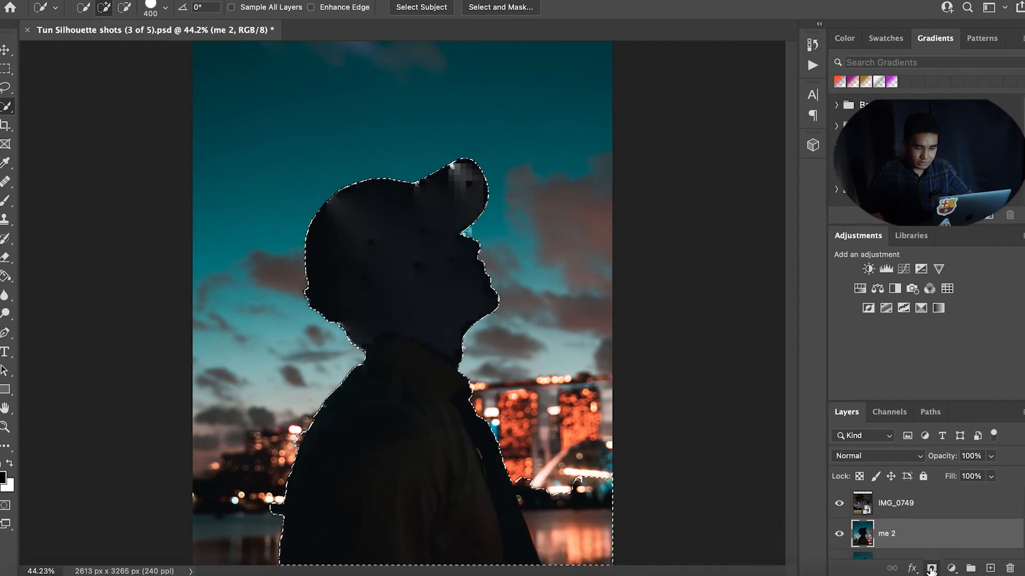
left_click(933, 569)
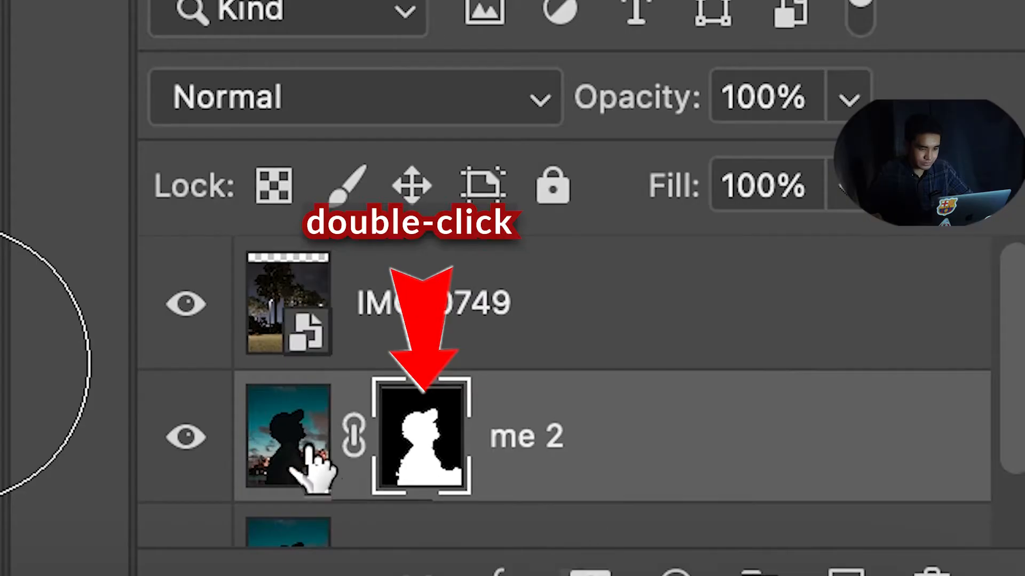
Step: Open Select and Mask on the me 2 mask and refine the edges at the lower left and lower right with the Refine Edge brush
double_click(409, 455)
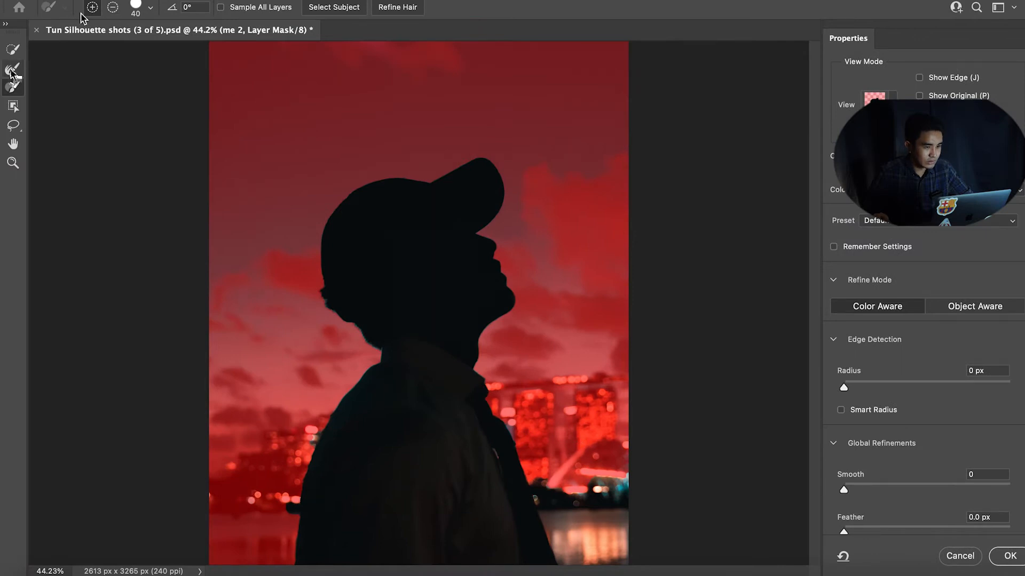
left_click(13, 50)
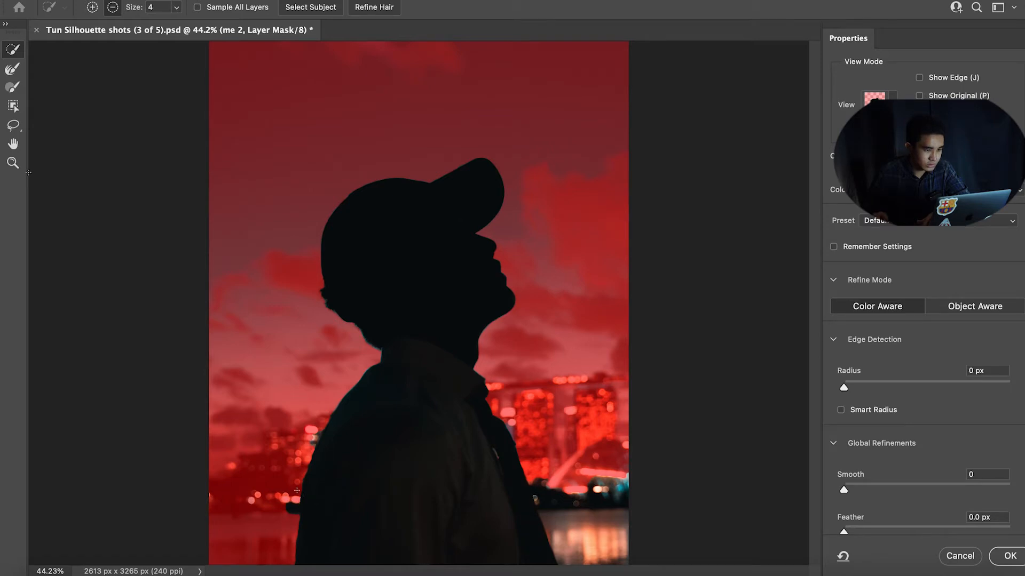
left_click(18, 89)
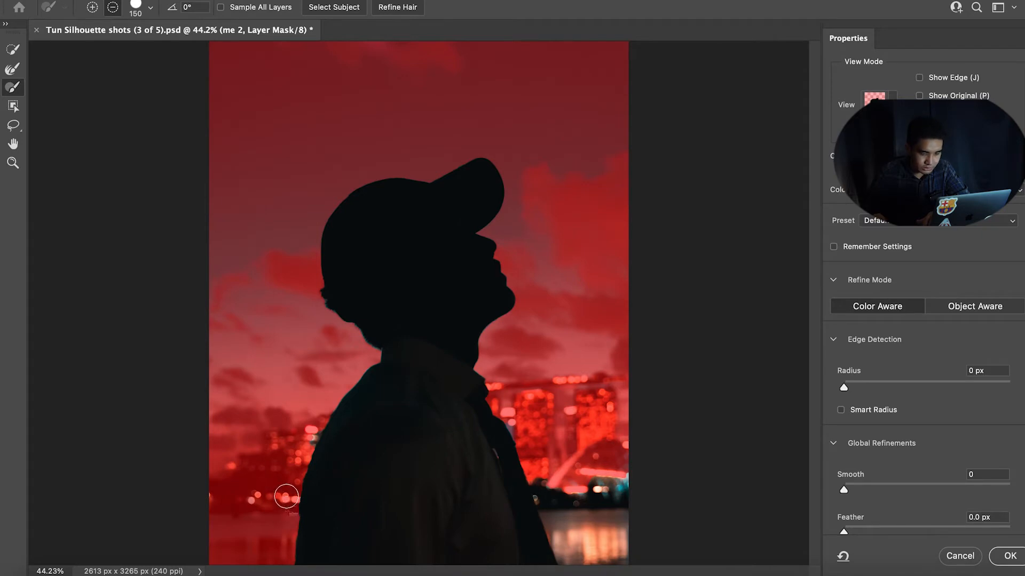
left_click_drag(293, 449, 306, 438)
key("bracketright")
key("bracketright")
key("bracketright")
key("bracketright")
left_click_drag(614, 488, 572, 539)
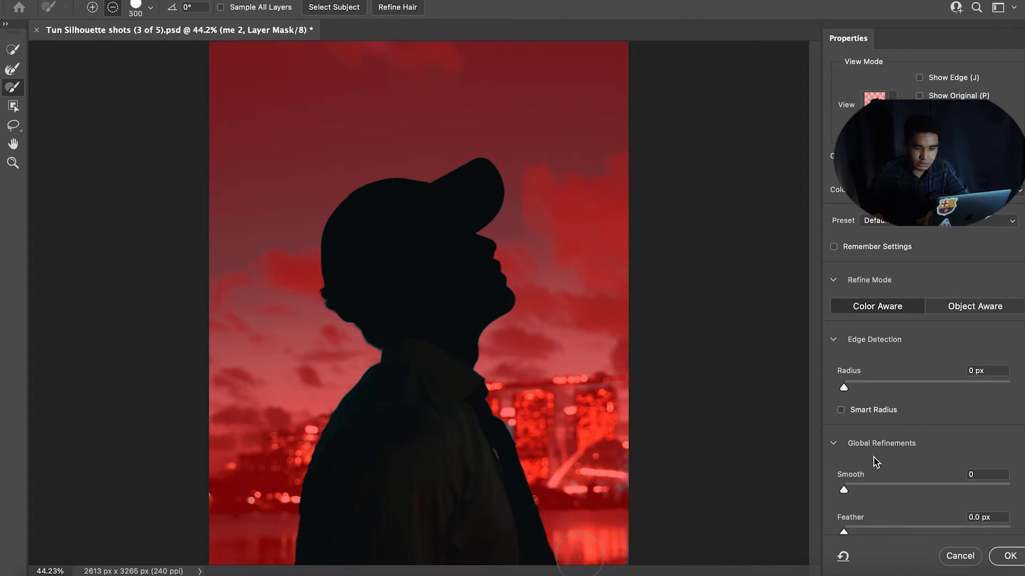
Step: Set Smooth to 19 and Feather to 1.4 px, then apply the mask refinement
left_click_drag(844, 489, 858, 505)
scroll(874, 444, "down", 1)
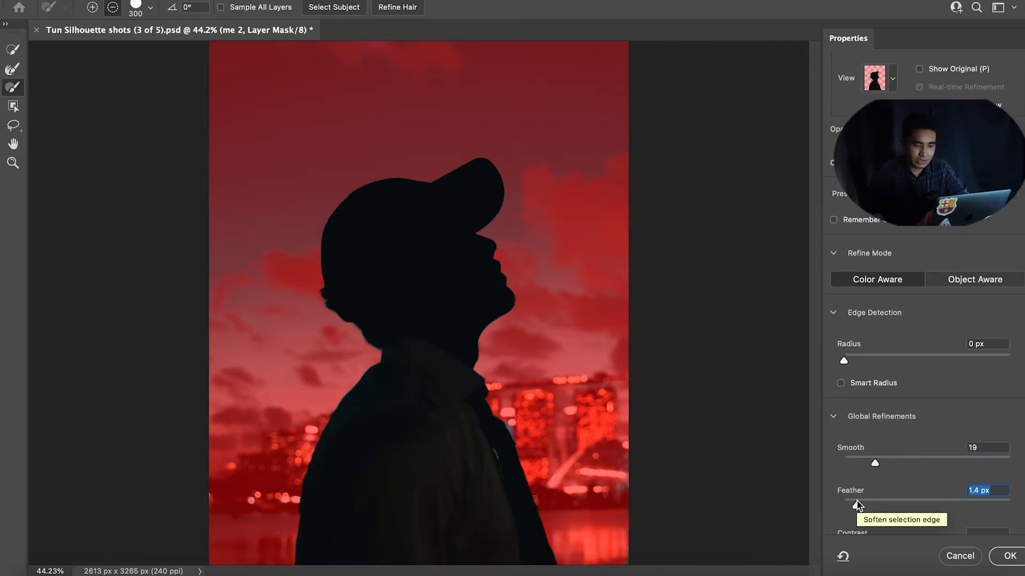
left_click(1009, 556)
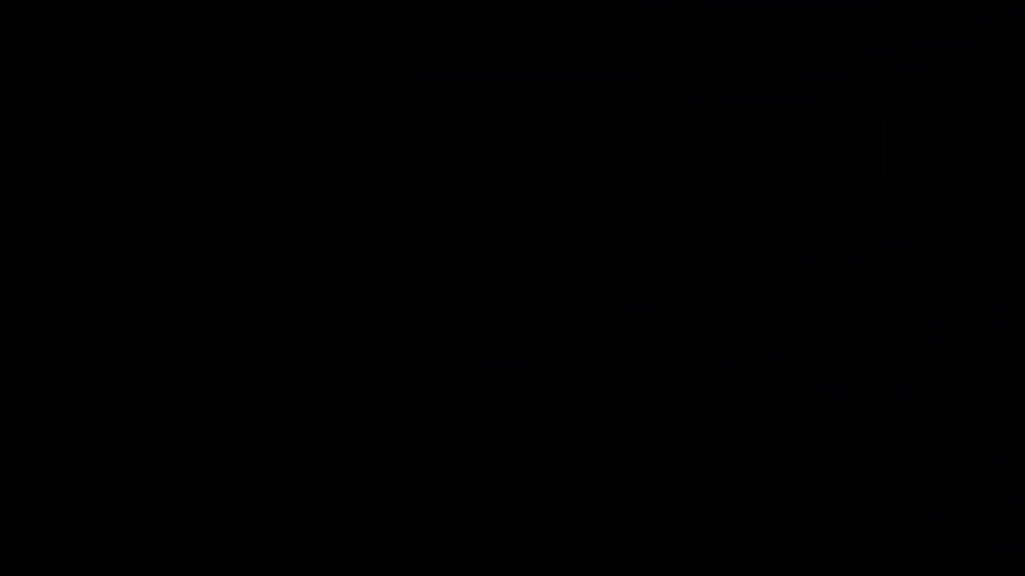
Step: Free-transform the IMG_0749 layer, enlarging it to about 66%, and lower its opacity to 59%
left_click(435, 249)
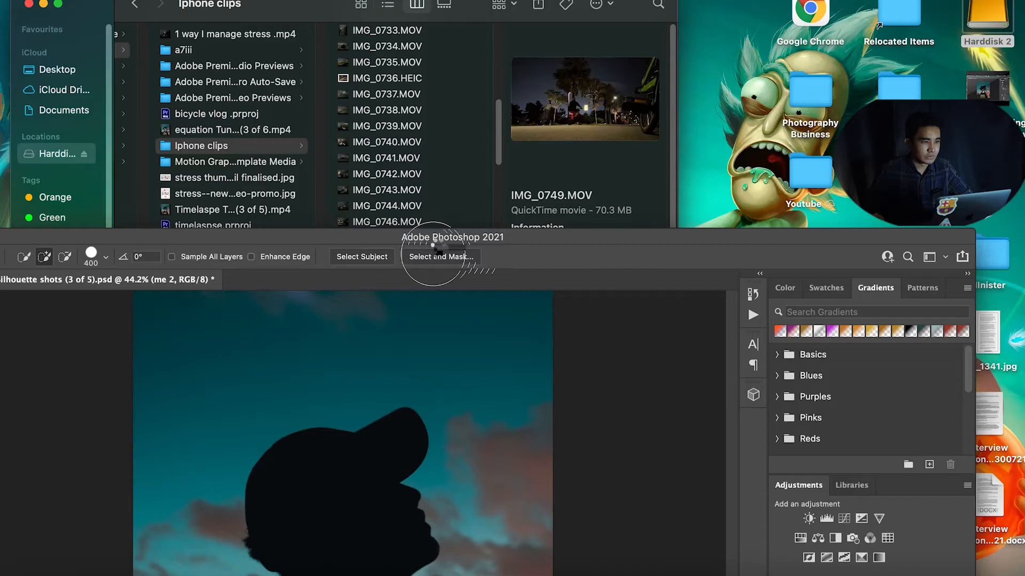
key("super+t")
left_click_drag(438, 242, 608, 80)
left_click(140, 76)
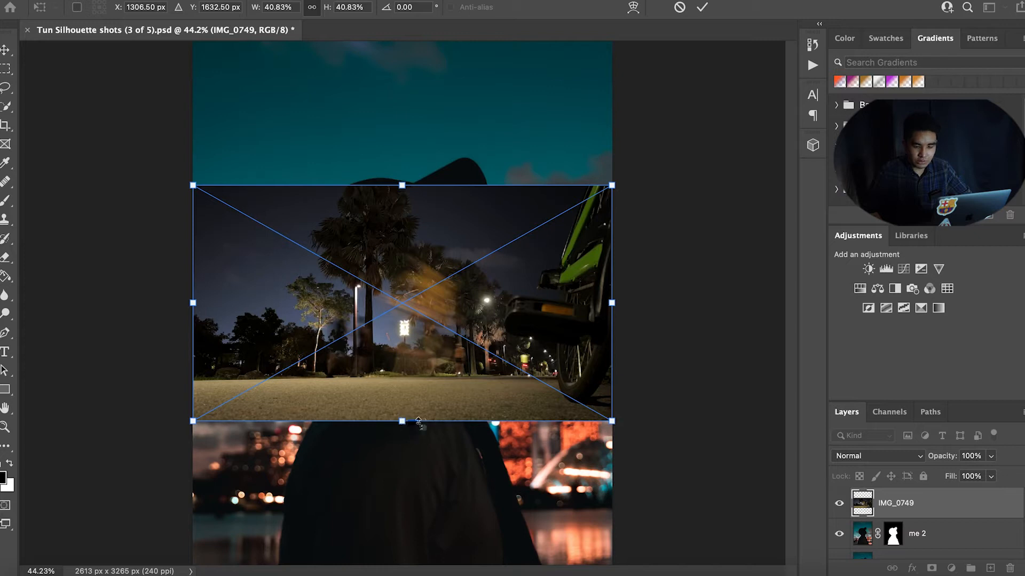
left_click_drag(403, 421, 449, 565)
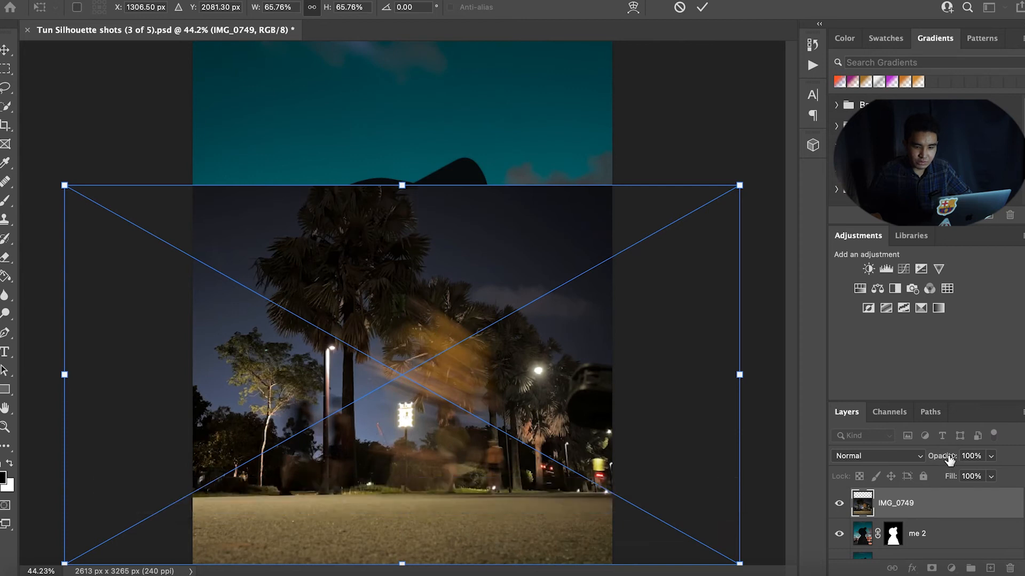
left_click_drag(942, 458, 913, 463)
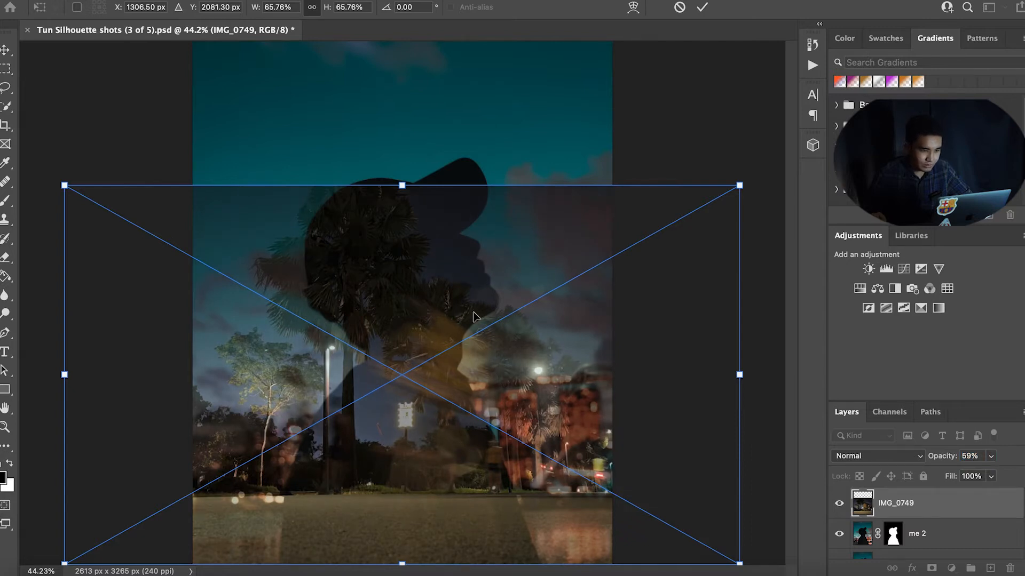
Step: Reposition and scale the IMG_0749 layer to about 76% over the silhouette and commit the transform
left_click_drag(404, 338, 422, 307)
left_click_drag(417, 542, 419, 573)
left_click_drag(444, 367, 422, 347)
left_click_drag(403, 550, 404, 575)
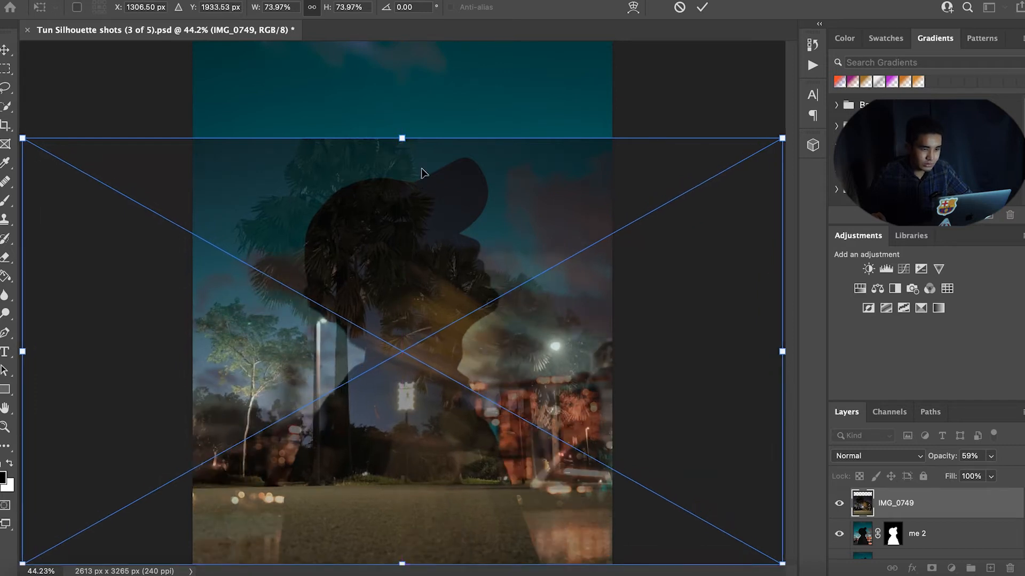
left_click_drag(401, 136, 401, 126)
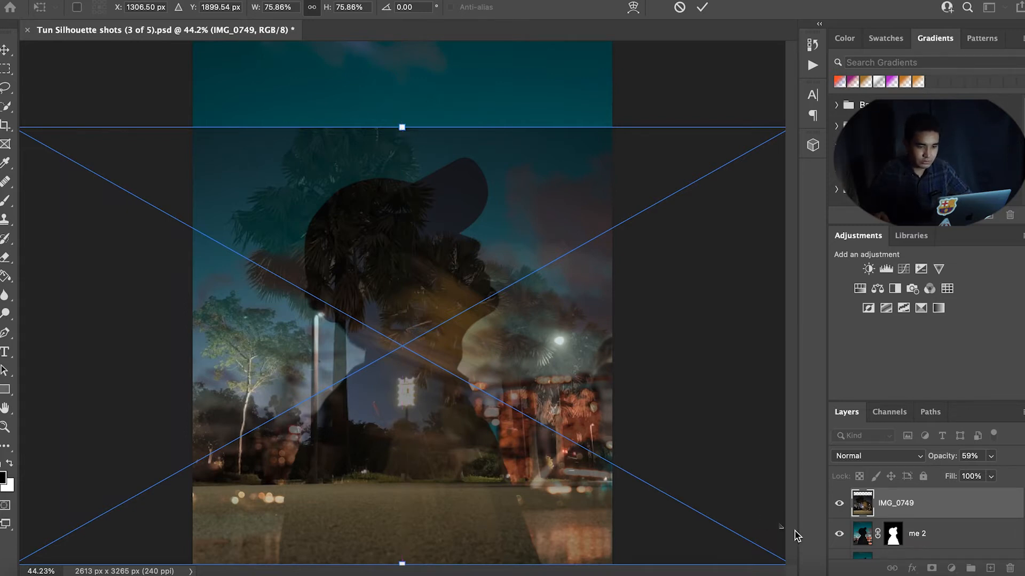
key("Return")
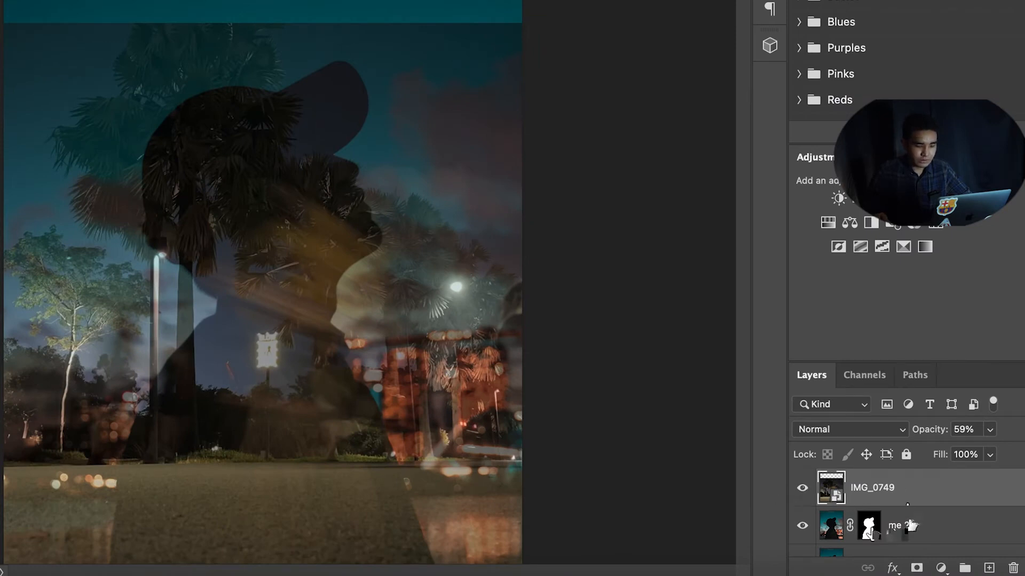
Step: Load the me 2 mask as a selection and add it as a layer mask on IMG_0749
left_click(876, 529, "super")
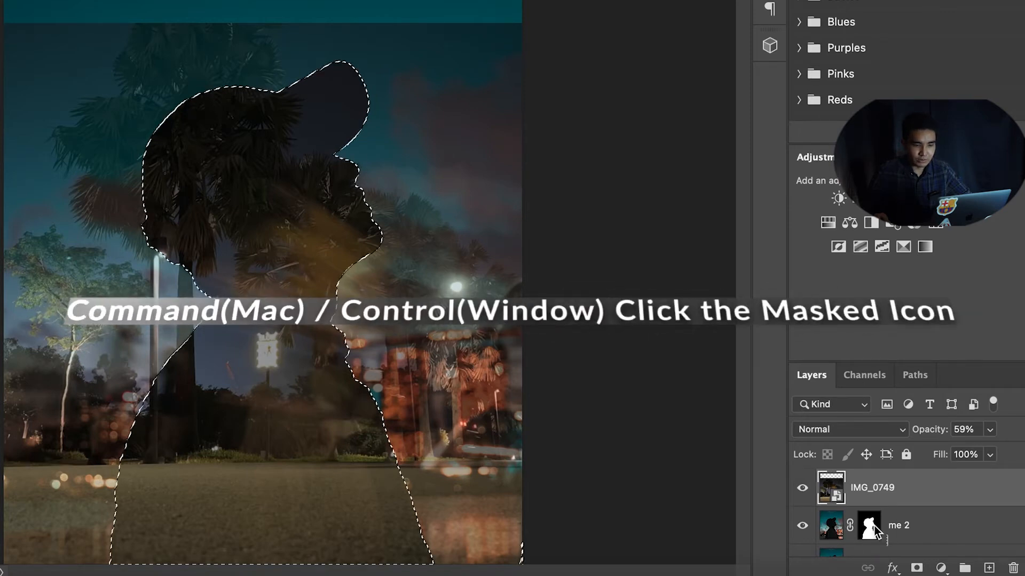
left_click(917, 568)
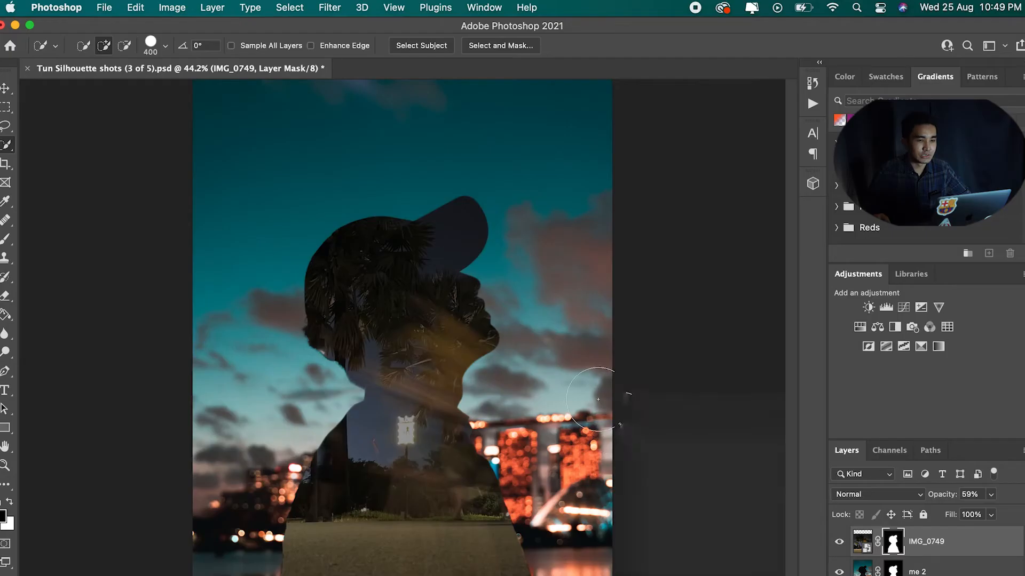
Step: Open the Timeline panel
left_click(495, 9)
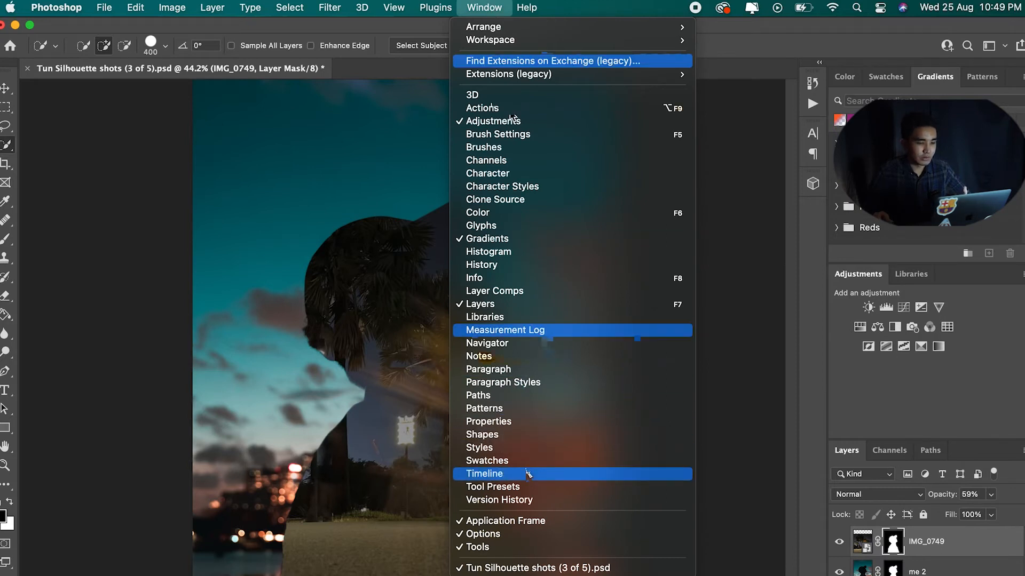
left_click(525, 473)
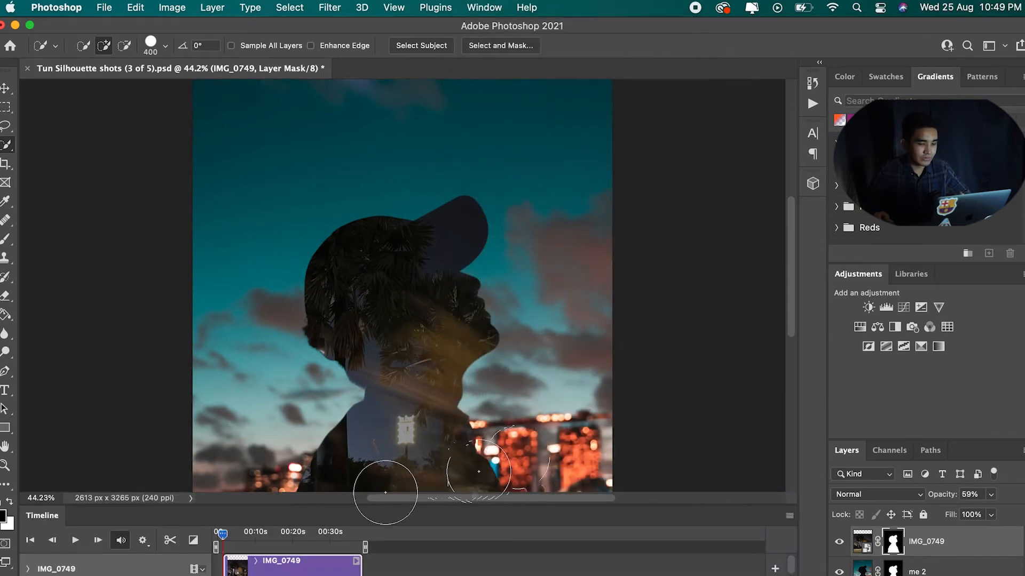
Step: Enlarge the Timeline panel, play the timeline, and move the playhead to about 0:00:04:10
left_click_drag(329, 506, 301, 447)
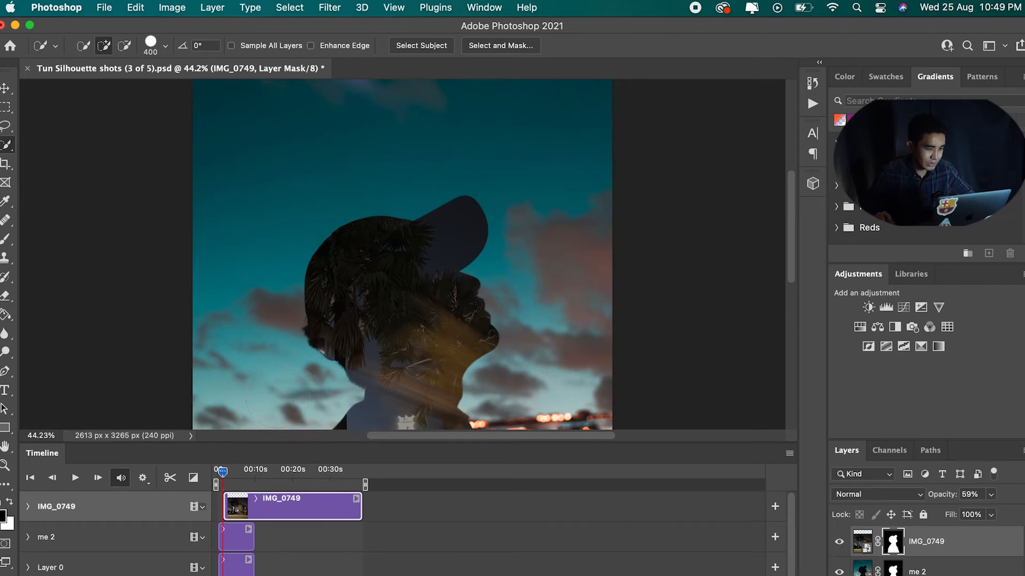
left_click_drag(234, 522, 228, 522)
left_click(74, 478)
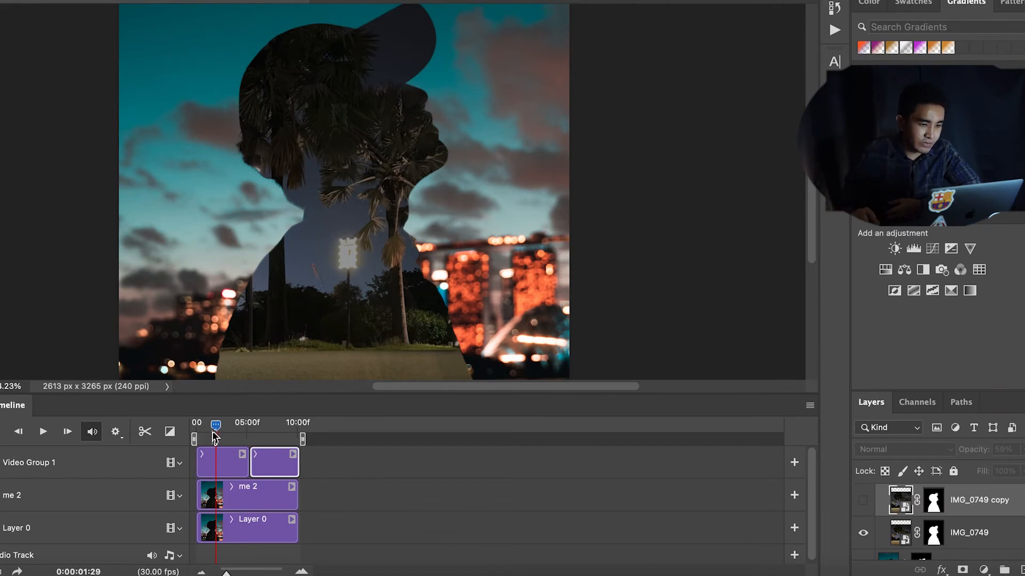
left_click_drag(217, 421, 217, 423)
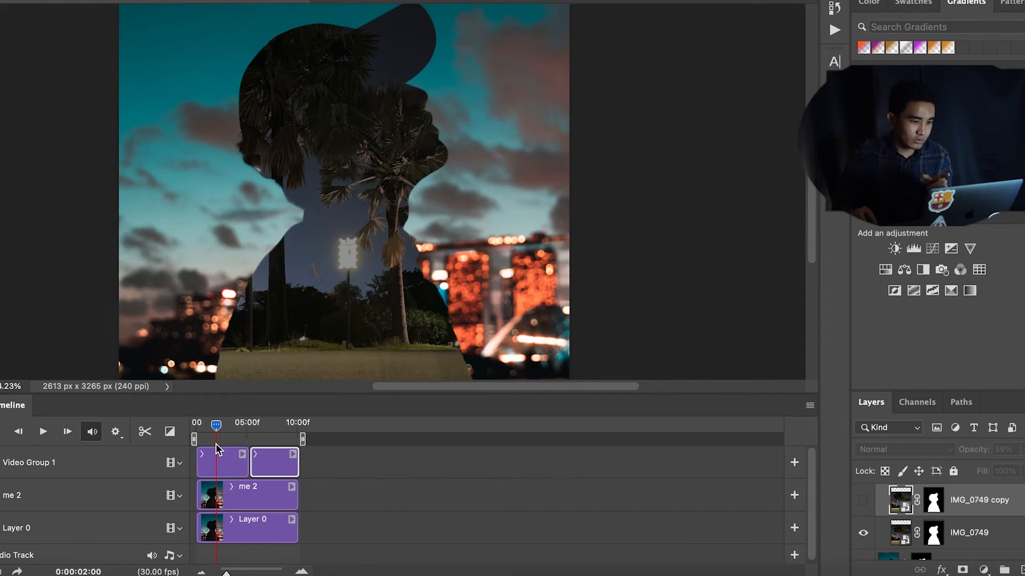
left_click(240, 425)
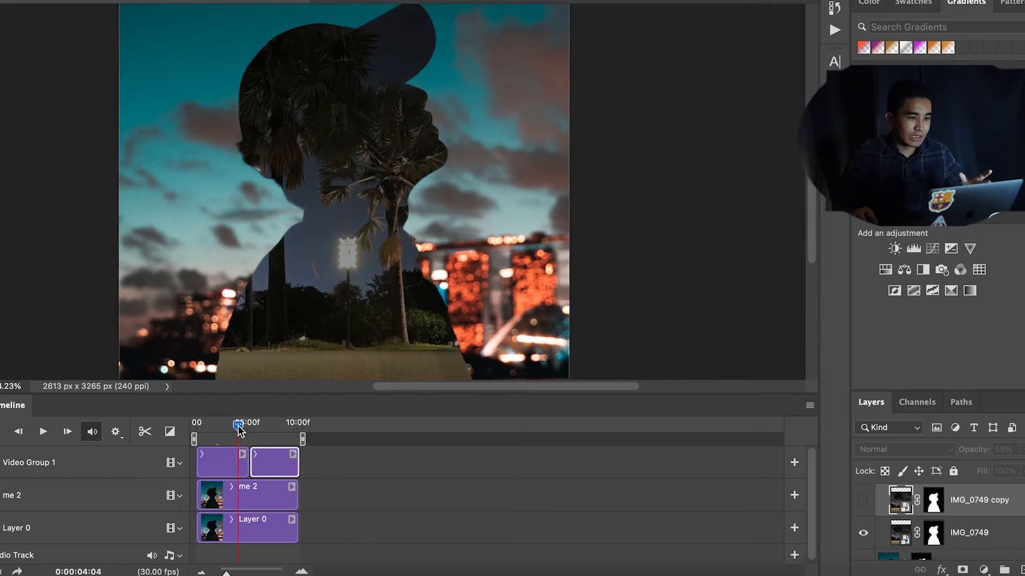
Step: Apply a Cross Fade transition between the two clips in Video Group 1
left_click(171, 434)
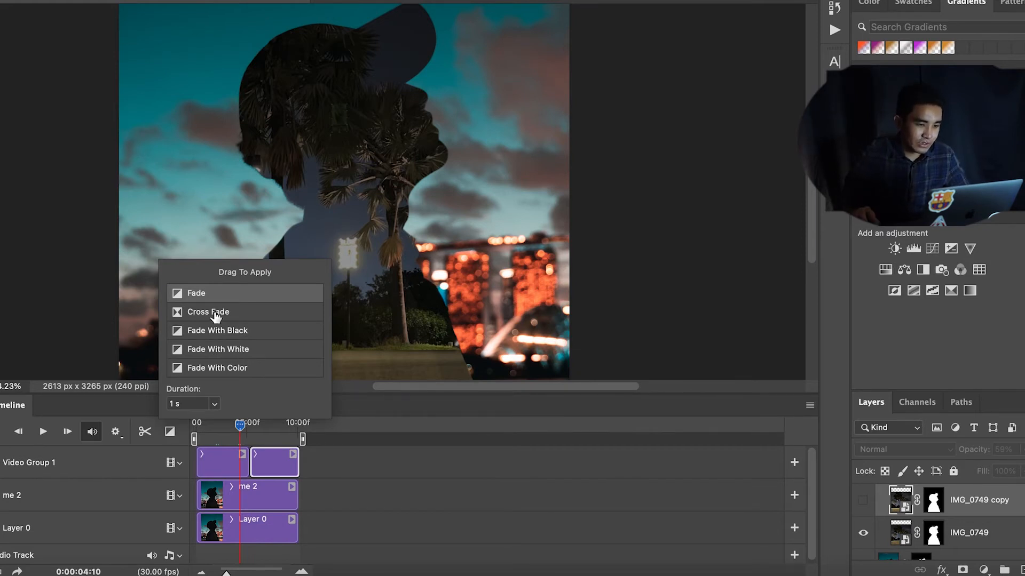
left_click_drag(220, 313, 242, 462)
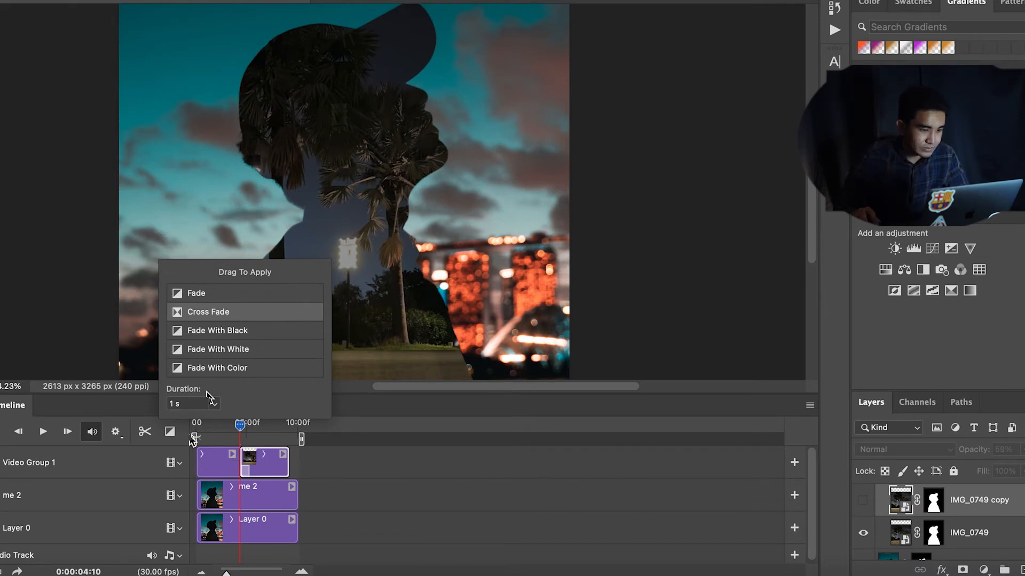
left_click(243, 426)
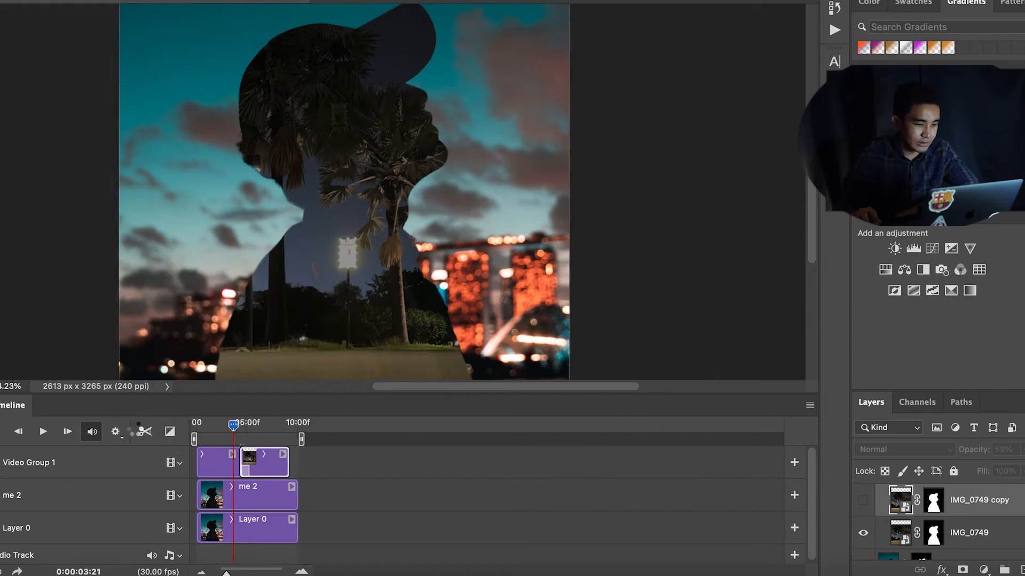
left_click(116, 432)
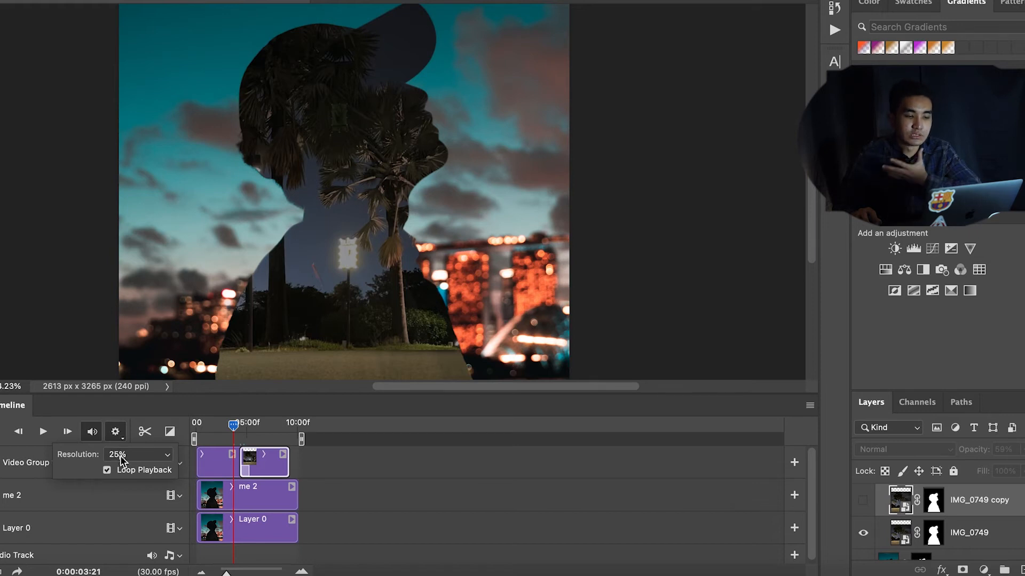
left_click(121, 458)
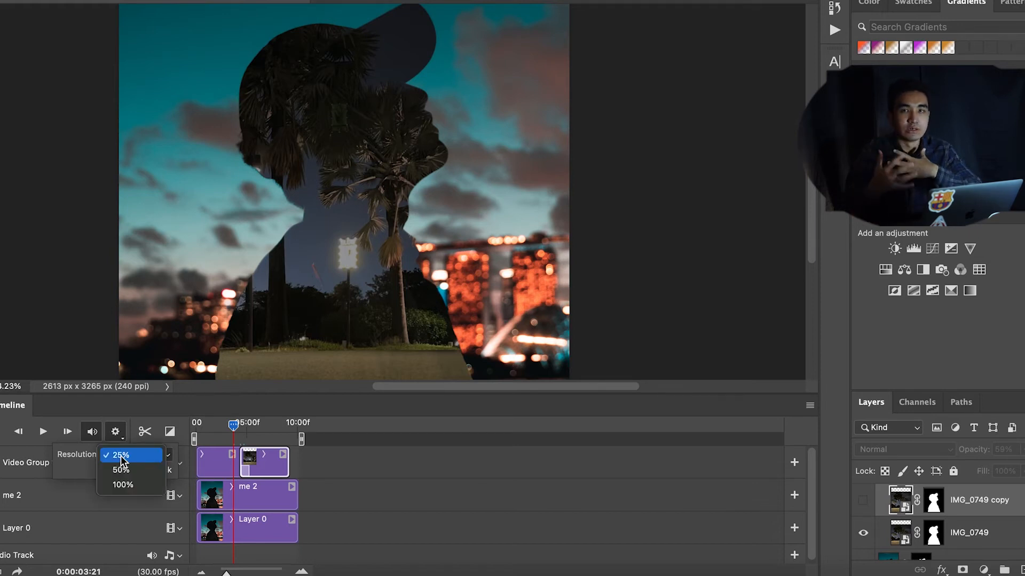
left_click(117, 455)
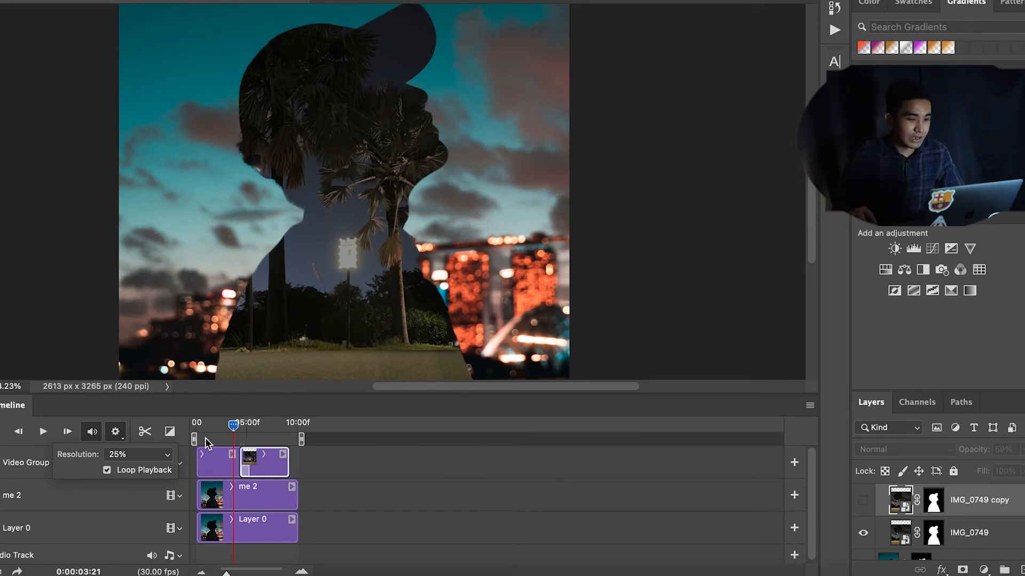
left_click(132, 459)
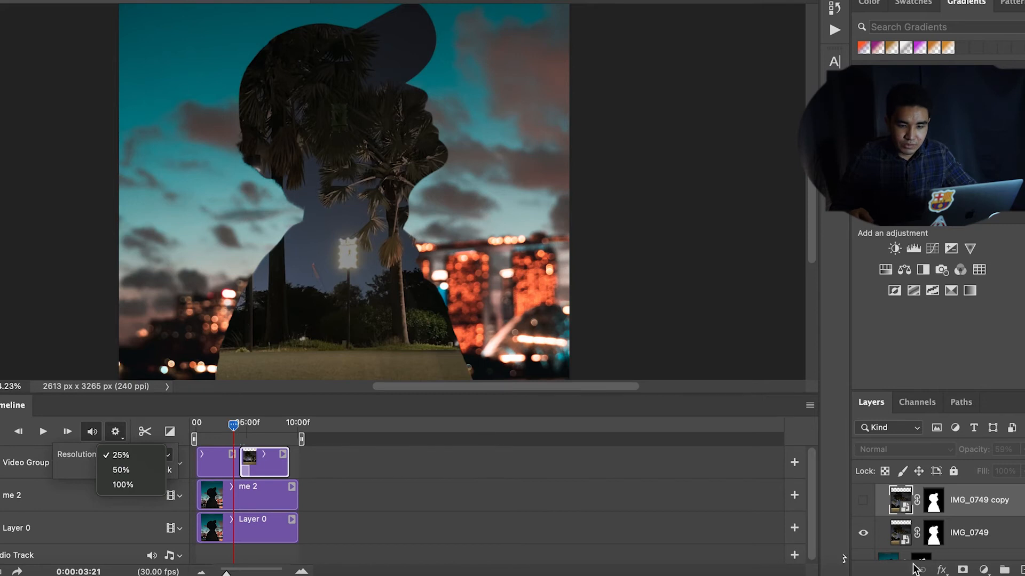
Step: Enlarge the brush and paint on the IMG_0749 layer mask to hide the tree image over the cap, face edge and shoulder
left_click(935, 535)
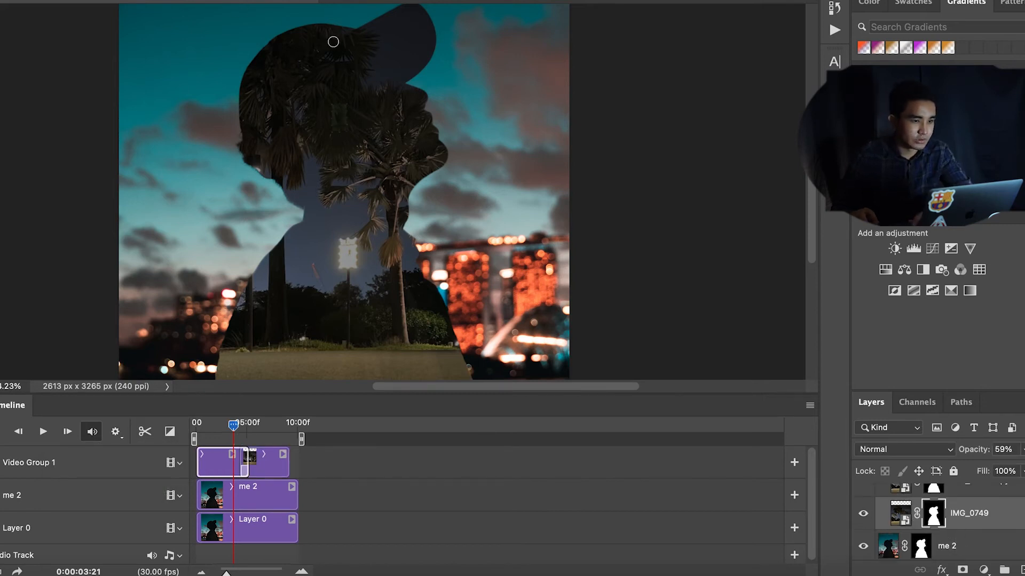
key("]")
key("]")
key("]")
key("]")
key("]")
key("]")
key("]")
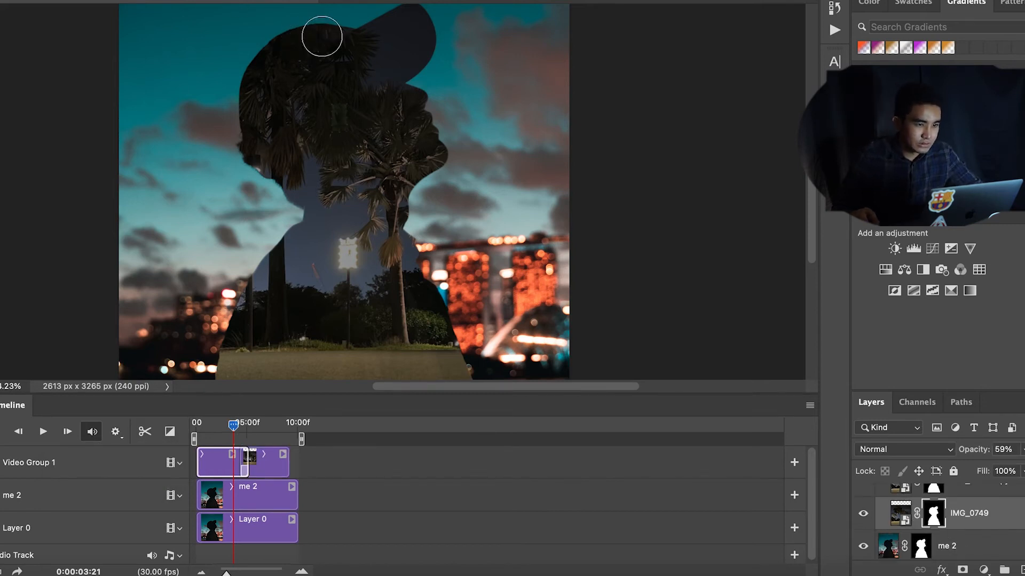
mouse_move(298, 46)
left_mouse_down()
mouse_move(410, 57)
mouse_move(431, 26)
mouse_move(370, 79)
mouse_move(288, 89)
mouse_move(252, 110)
mouse_move(236, 134)
mouse_move(238, 159)
mouse_move(253, 169)
mouse_move(234, 141)
left_mouse_up()
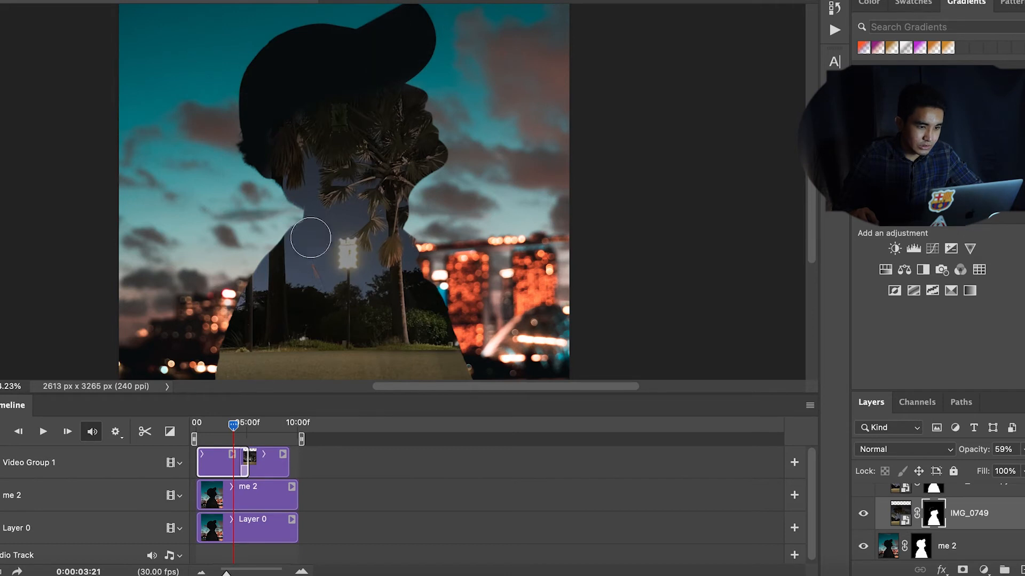
mouse_move(277, 203)
left_mouse_down()
mouse_move(299, 227)
mouse_move(280, 283)
mouse_move(248, 321)
mouse_move(242, 360)
mouse_move(235, 351)
left_mouse_up()
mouse_move(407, 185)
left_mouse_down()
mouse_move(406, 228)
mouse_move(446, 359)
left_mouse_up()
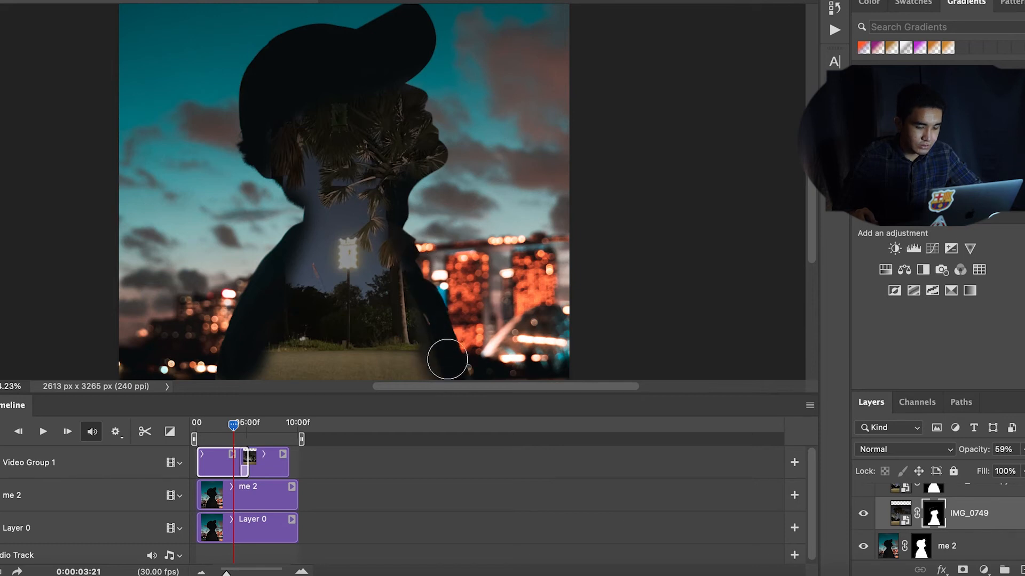
mouse_move(436, 322)
left_mouse_down()
mouse_move(448, 355)
mouse_move(434, 315)
mouse_move(441, 363)
left_mouse_up()
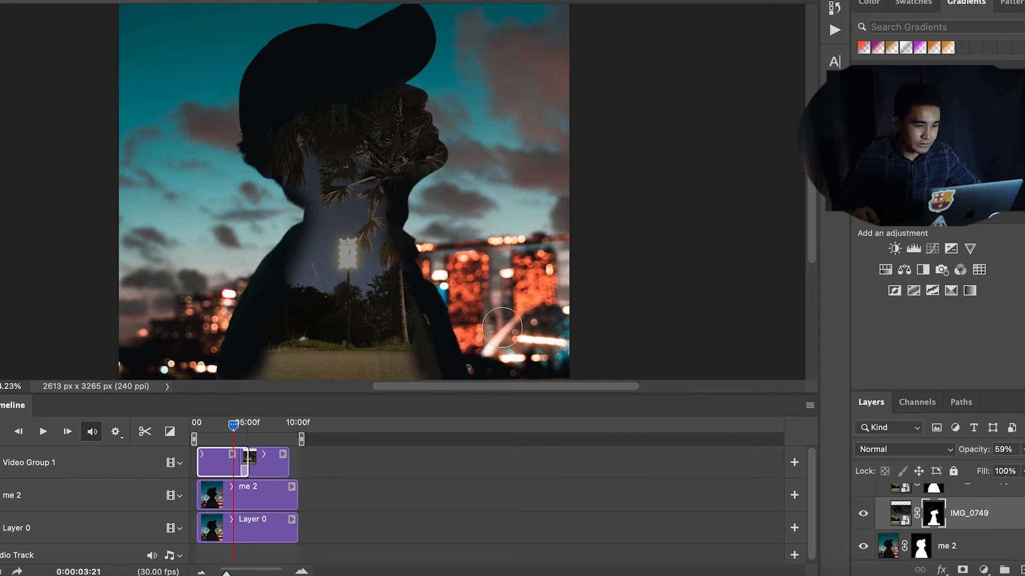
Step: Move the playhead to the start and set the IMG_0749 layer's opacity to 100%
left_click(235, 425)
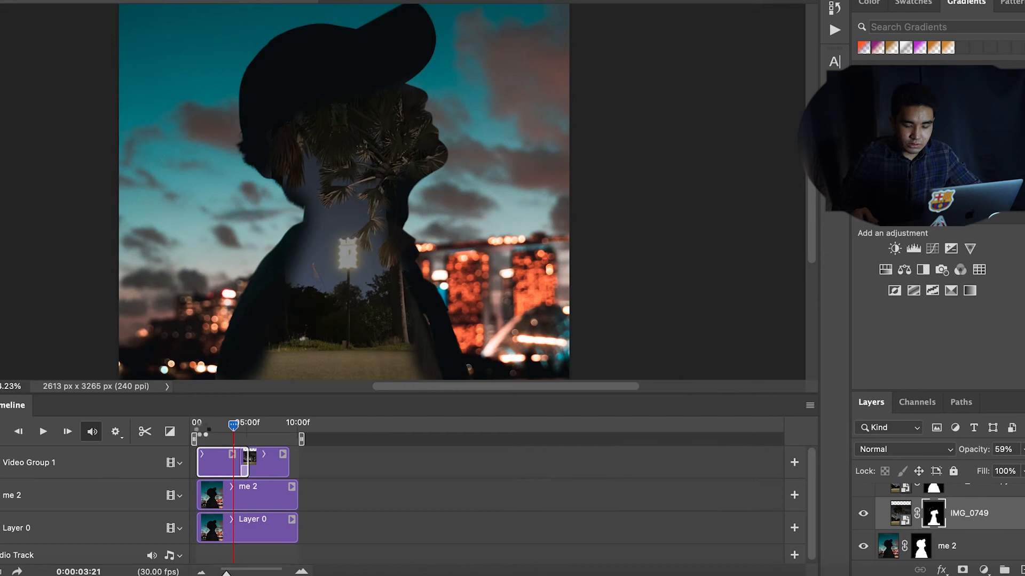
left_click_drag(236, 426, 178, 433)
scroll(918, 528, "up", 3)
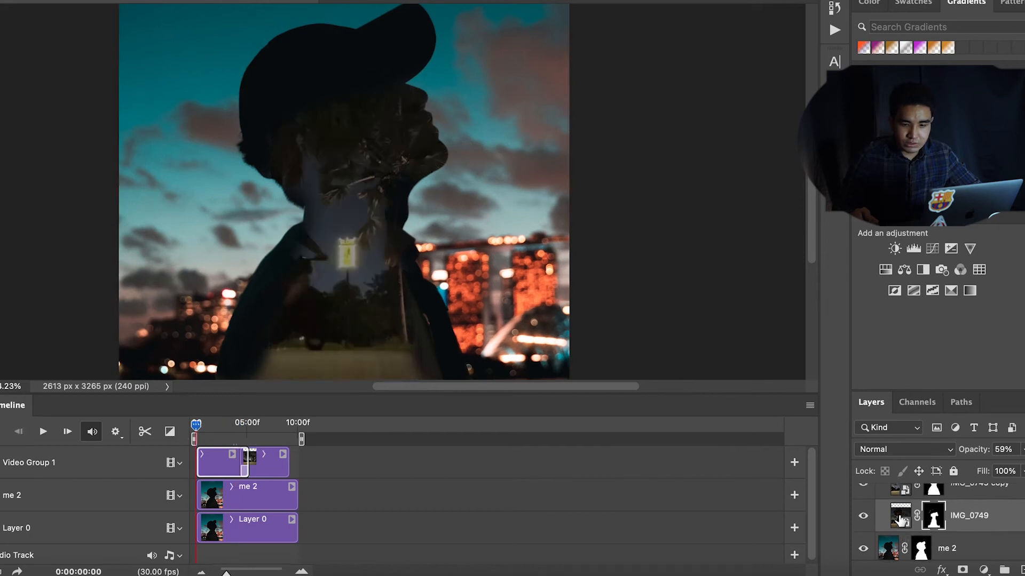
left_click(907, 522)
scroll(907, 543, "down", 1)
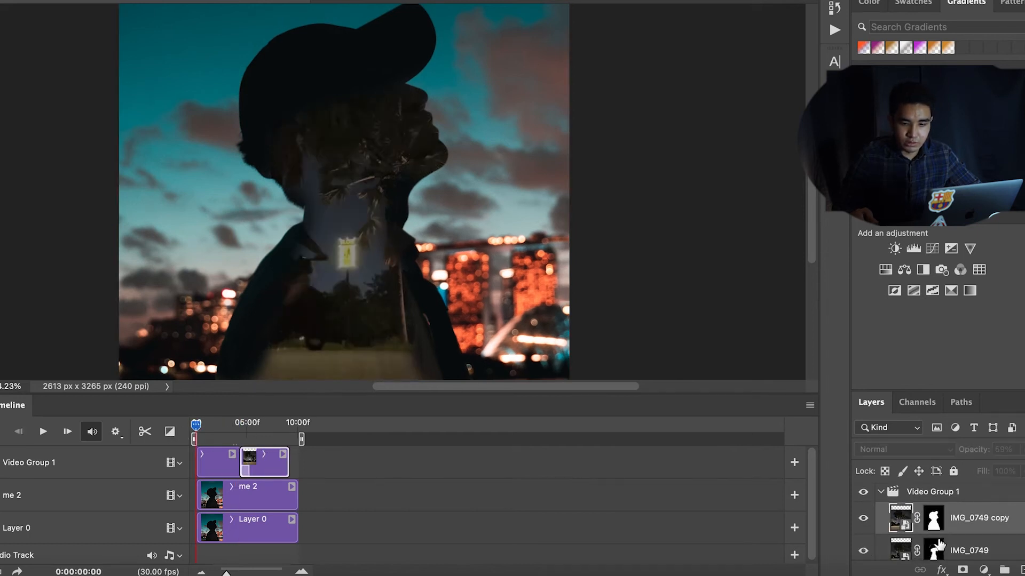
left_click(909, 543)
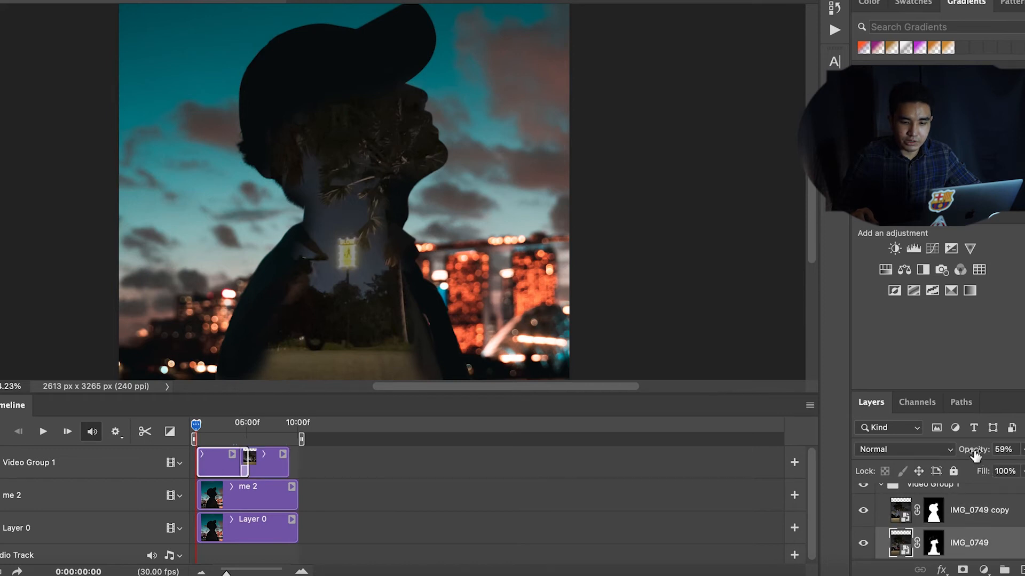
left_click_drag(971, 453, 1017, 455)
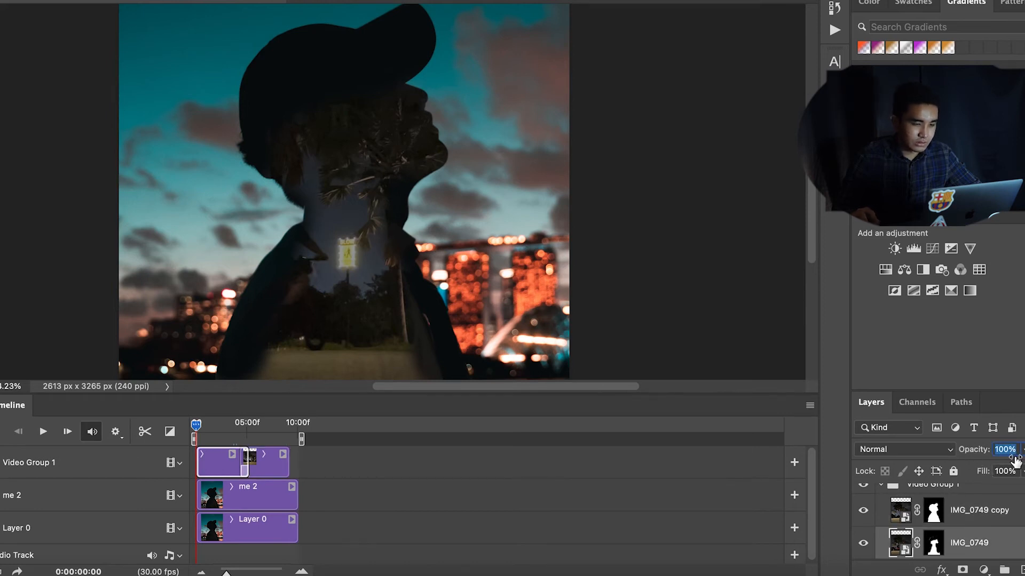
Step: Enable Loop Playback in the timeline settings and play the animation
left_click(270, 462)
left_click(115, 431)
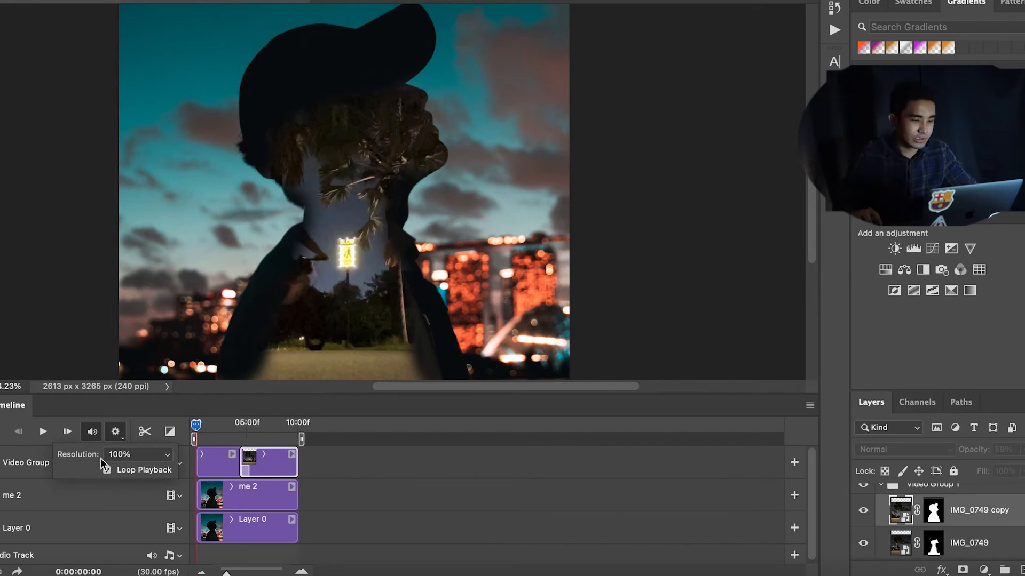
left_click(107, 470)
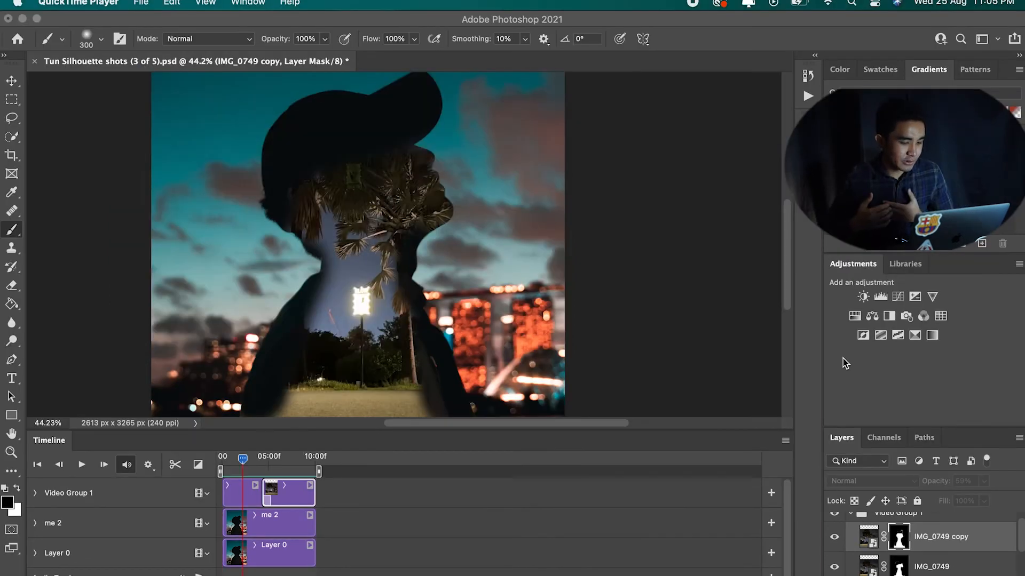
left_click(84, 465)
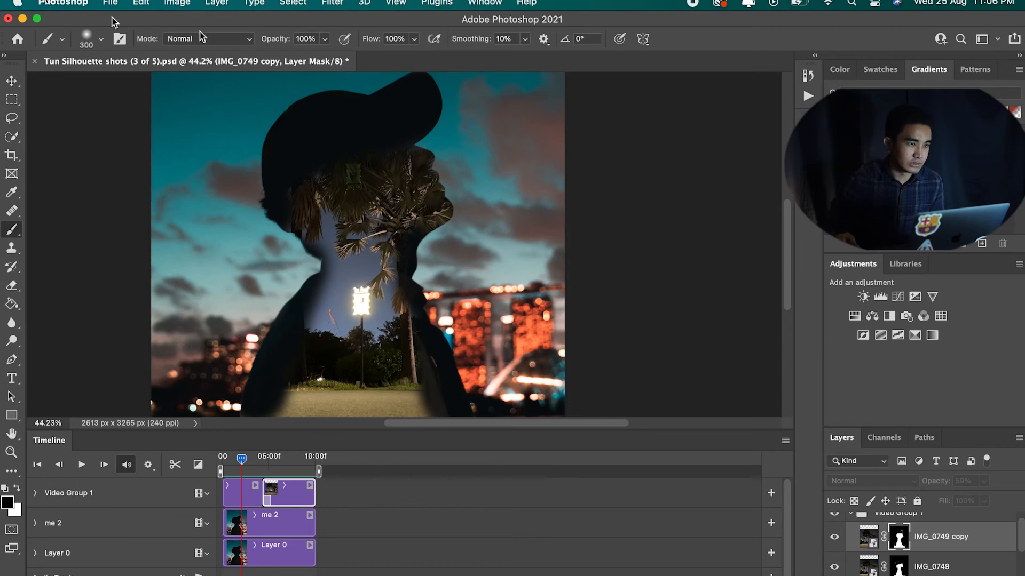
Step: Open Render Video and name the output Tutorial EDit Tun Silhouette shots (3 of 5).mp4
left_click(109, 3)
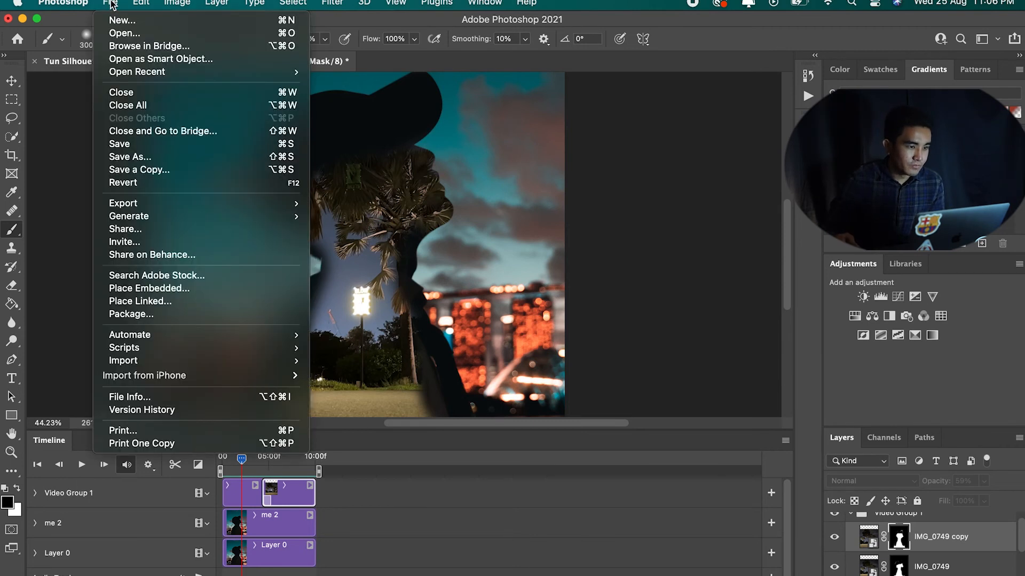
mouse_move(206, 204)
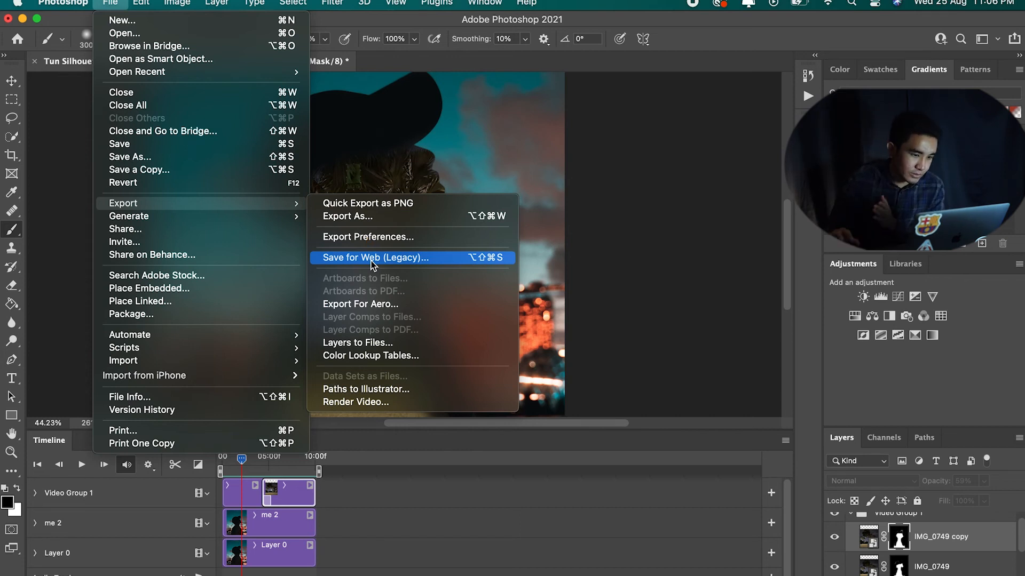
left_click(375, 406)
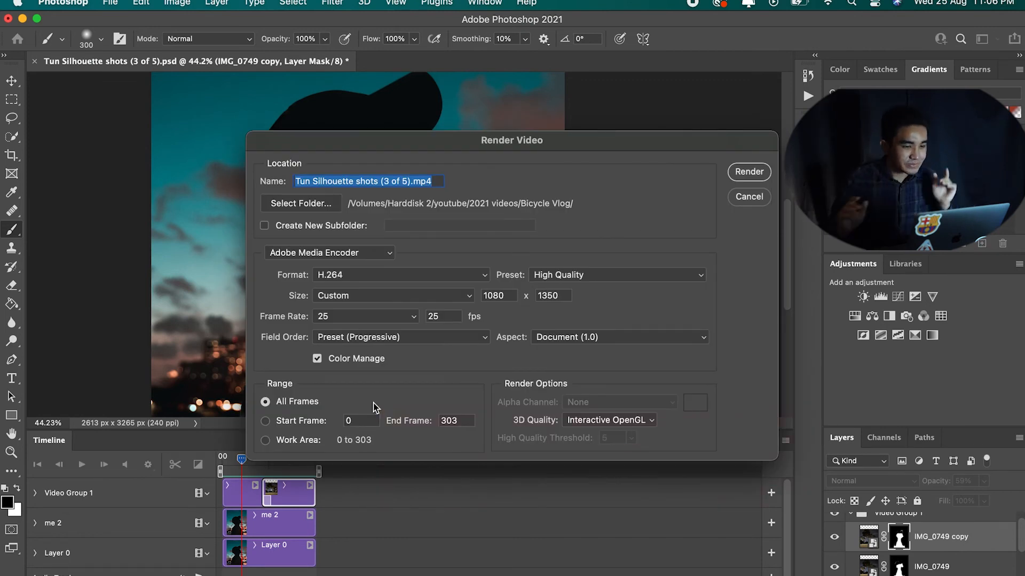
left_click(350, 180)
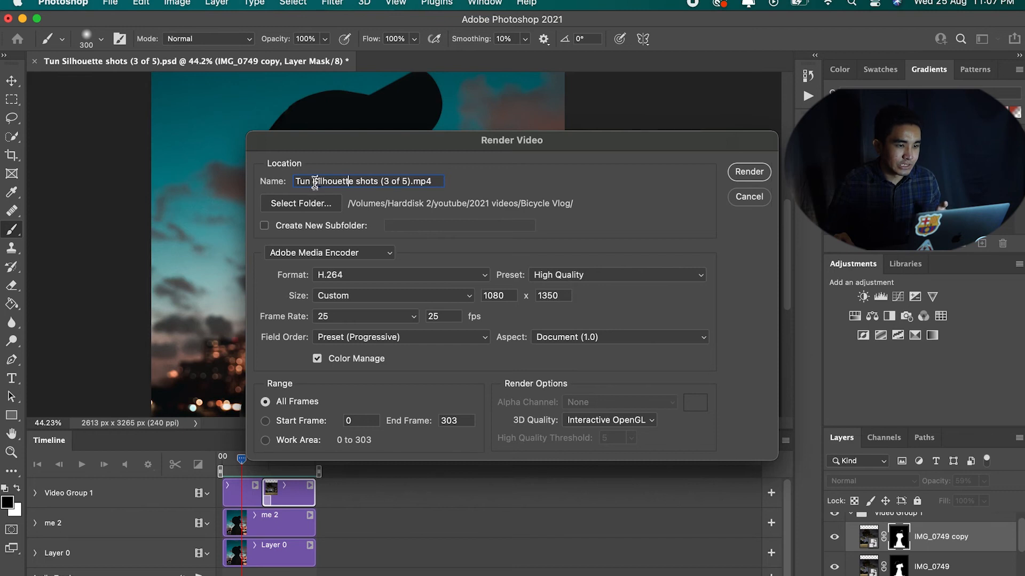
left_click_drag(295, 182, 427, 161)
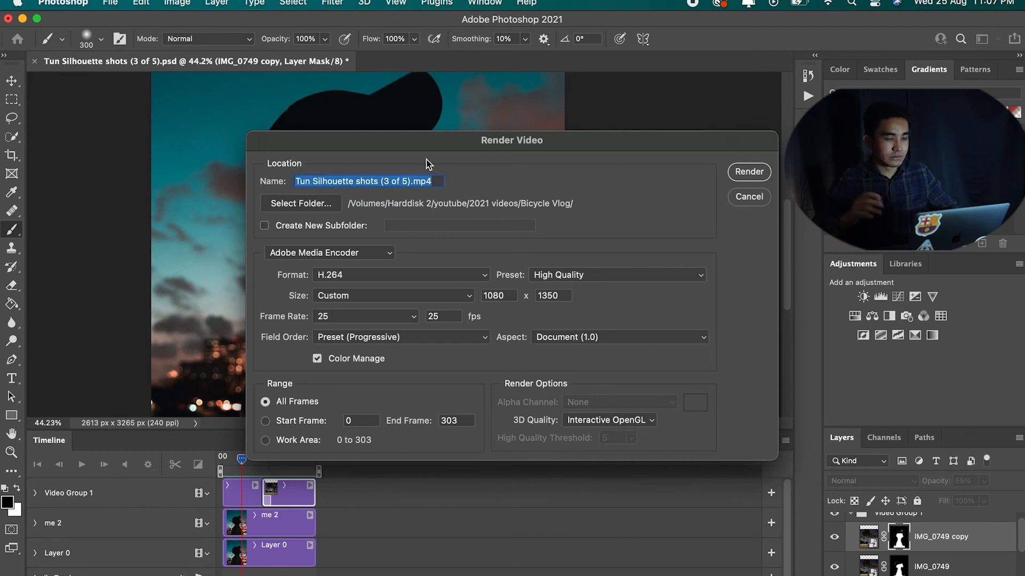
left_click(295, 181)
type("Tut")
type("orial ED")
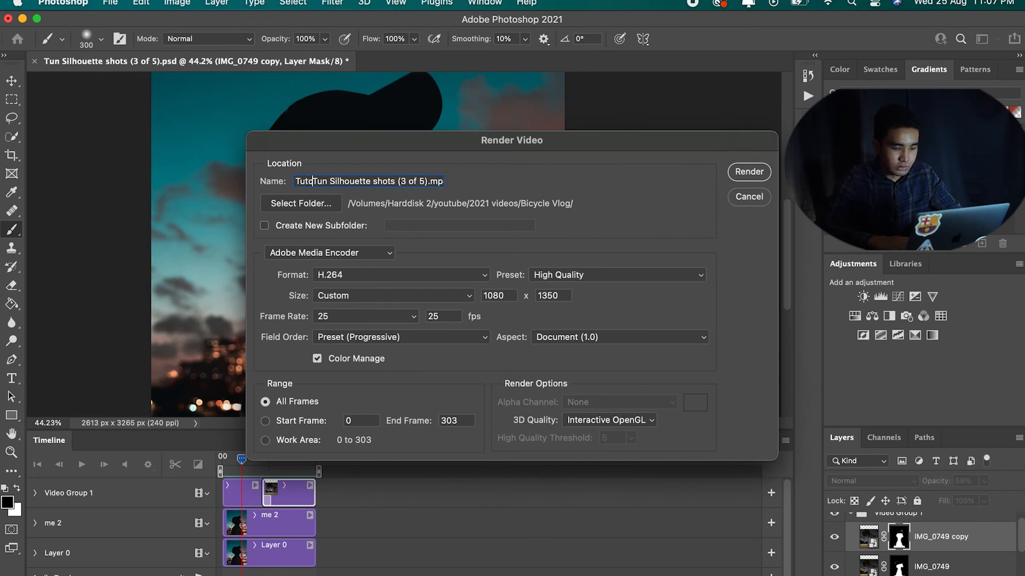
type("it")
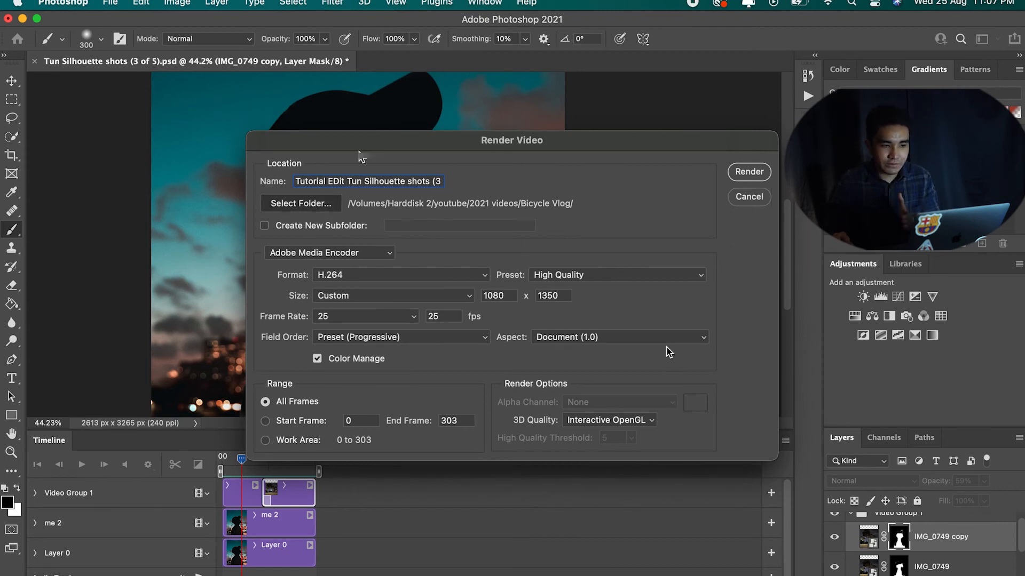
Step: Render the video keeping the existing output folder and encoding settings
left_click(327, 206)
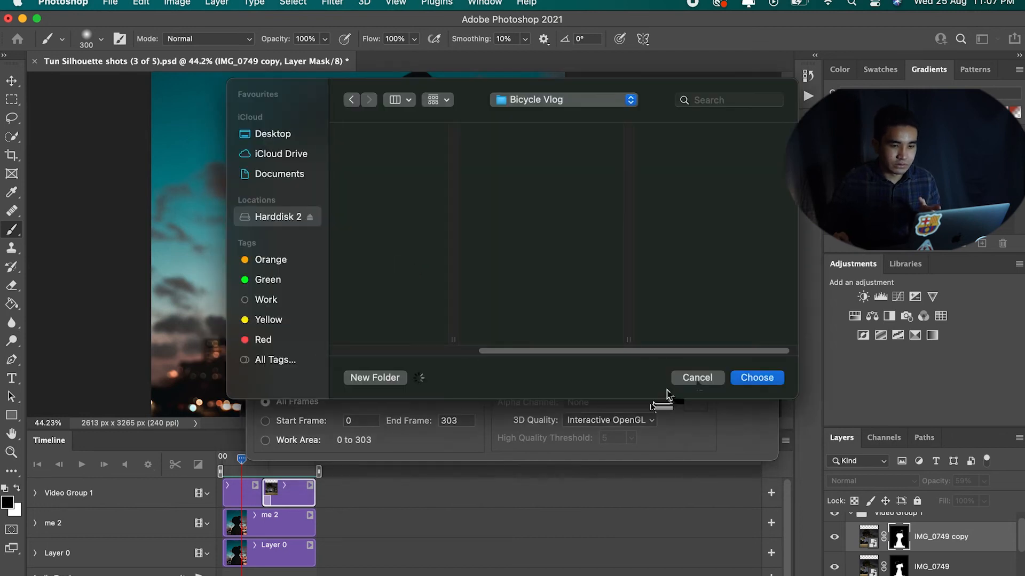
left_click(697, 380)
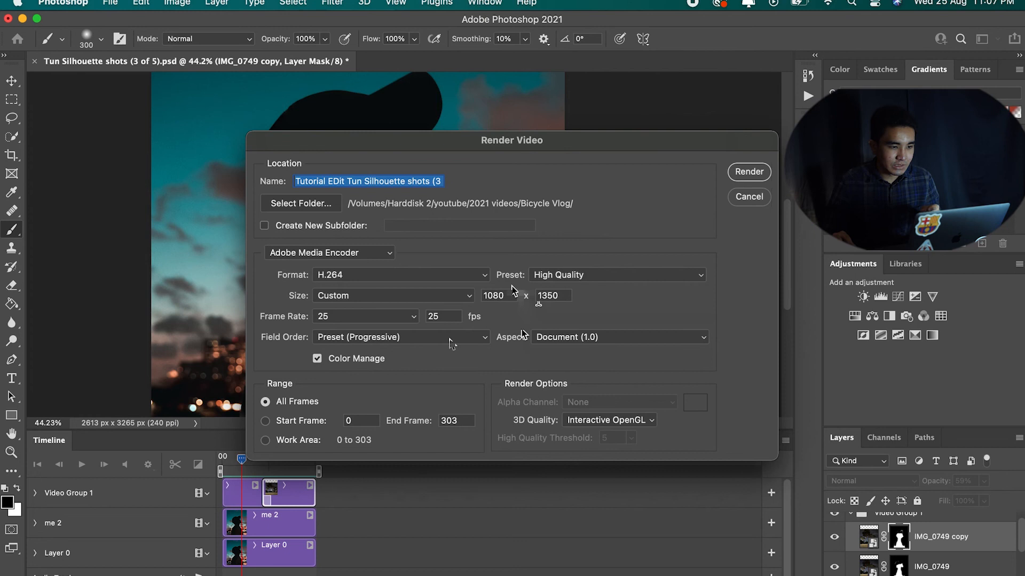
left_click(332, 317)
left_click(332, 316)
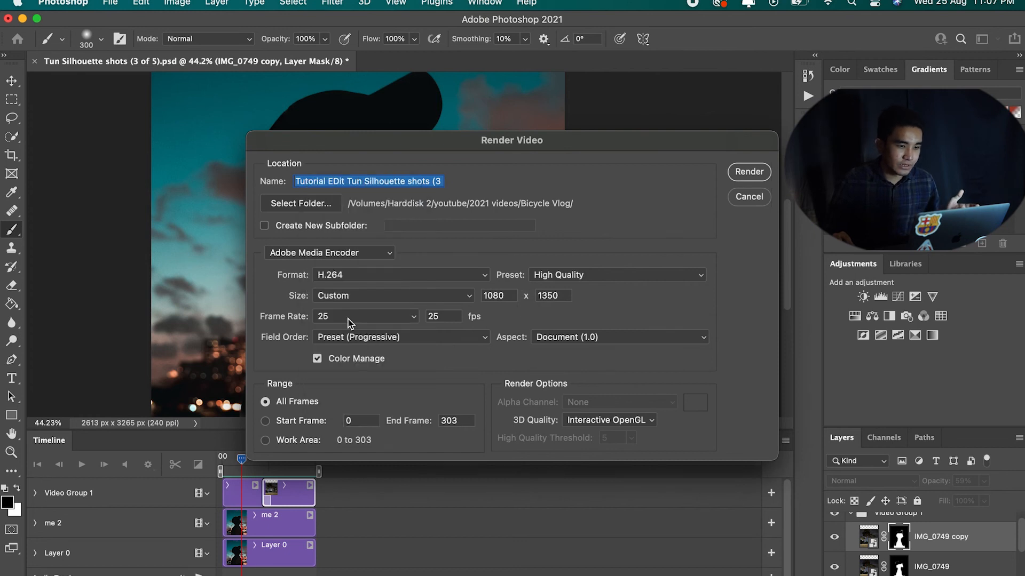
left_click(332, 318)
left_click(332, 316)
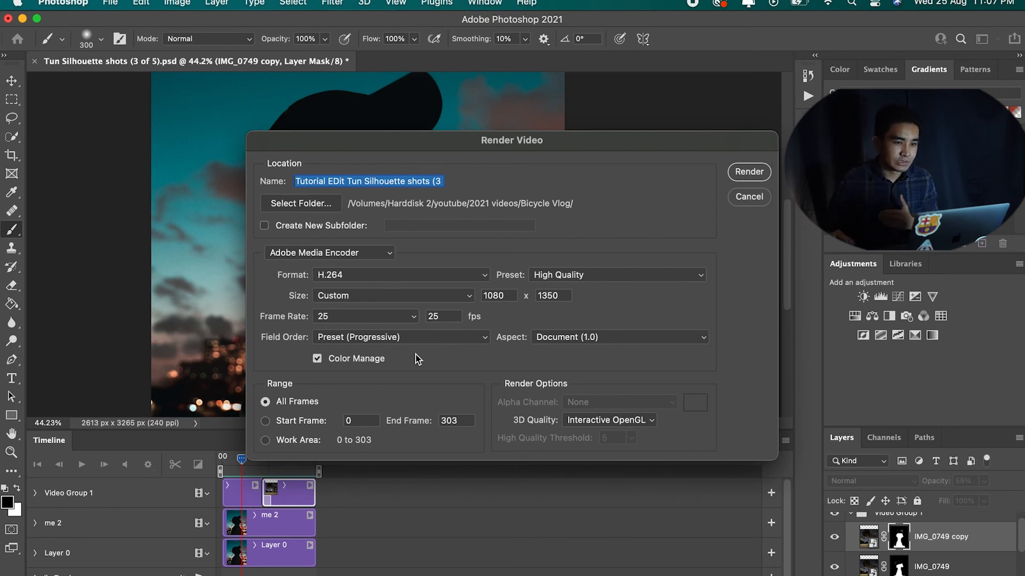
left_click(749, 172)
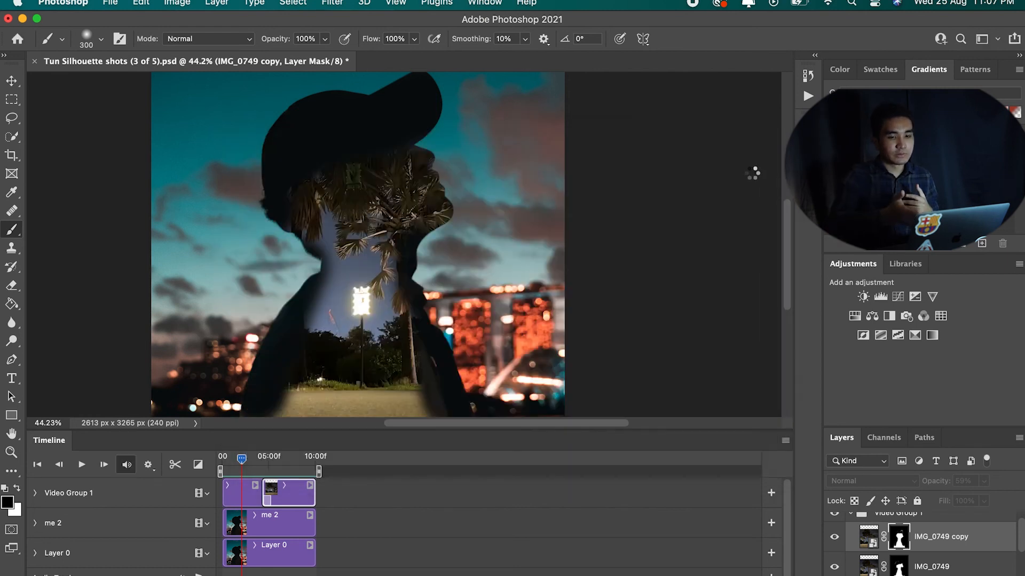